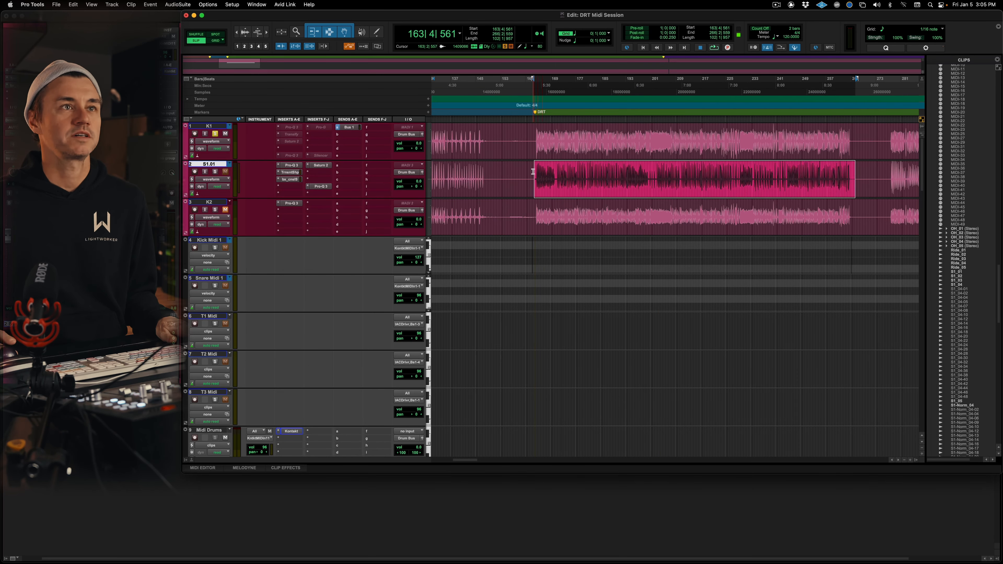
# - Play the S1.01 snare section at the DRT marker and bypass the track's Saturn 2, TrnsntShp and first Pro-Q 3 inserts
pyautogui.moveTo(532, 173); pyautogui.dragTo(853, 165)
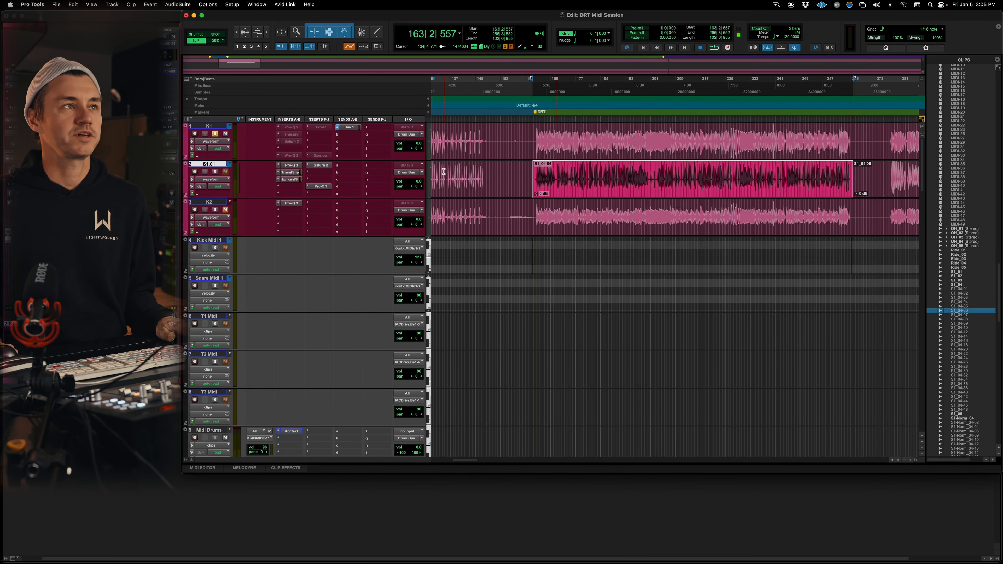
pyautogui.press('space')
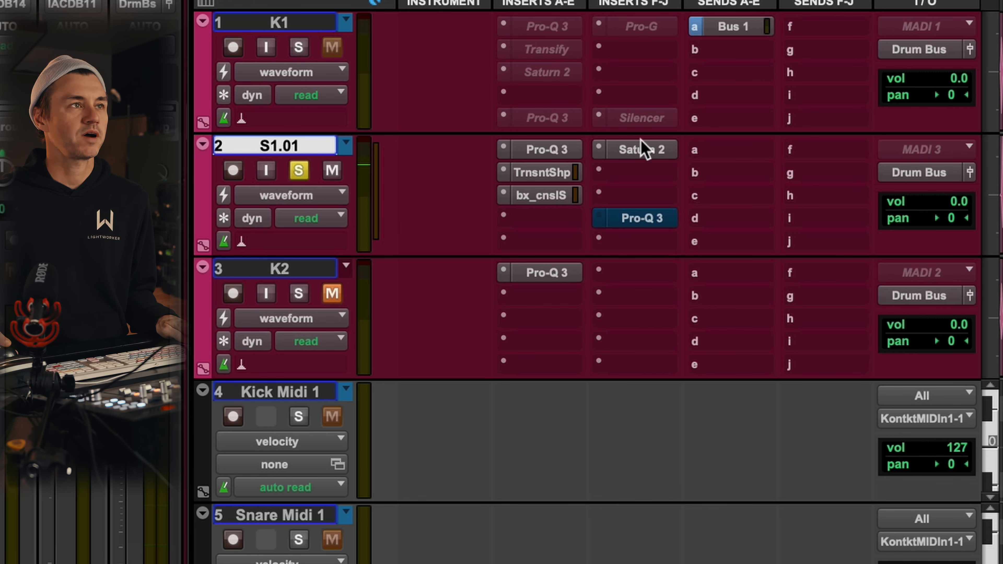
pyautogui.keyDown('super'); pyautogui.click(640, 149); pyautogui.keyUp('super')
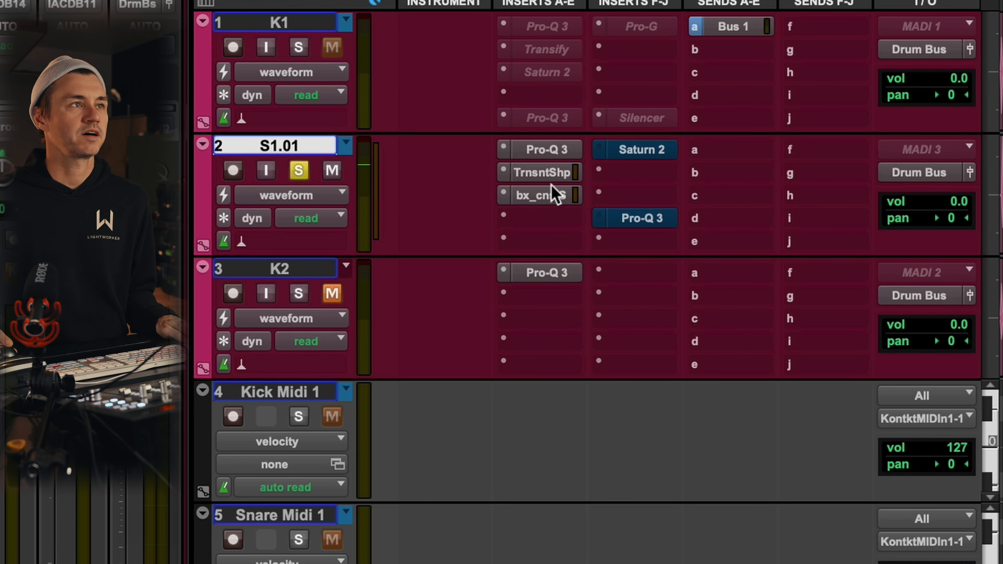
pyautogui.keyDown('super'); pyautogui.click(547, 173); pyautogui.keyUp('super')
pyautogui.keyDown('super'); pyautogui.click(546, 150); pyautogui.keyUp('super')
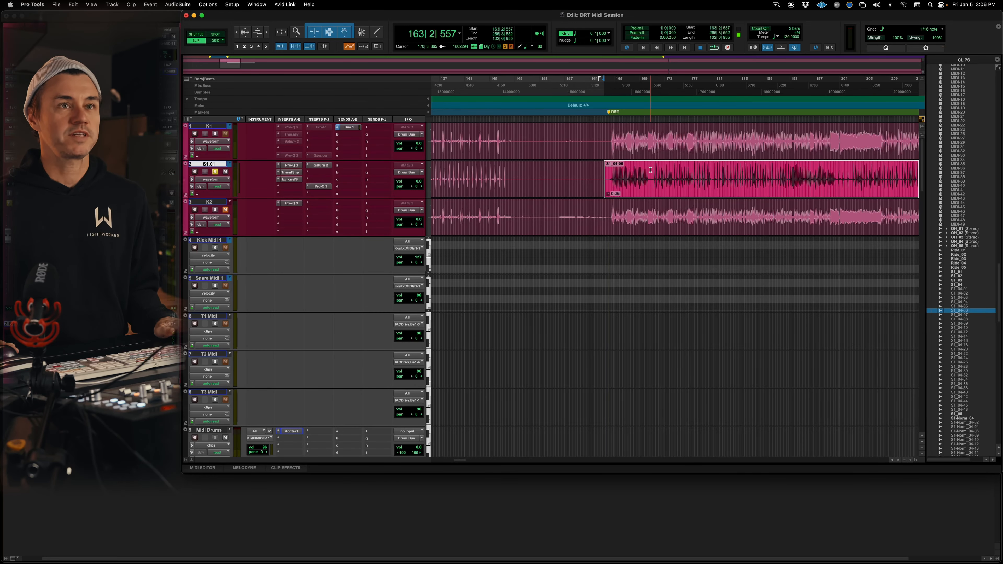
# - Normalize the entire S1.01 snare track to a peak level of -1.0 dB and render it in the playlist
pyautogui.press('r')
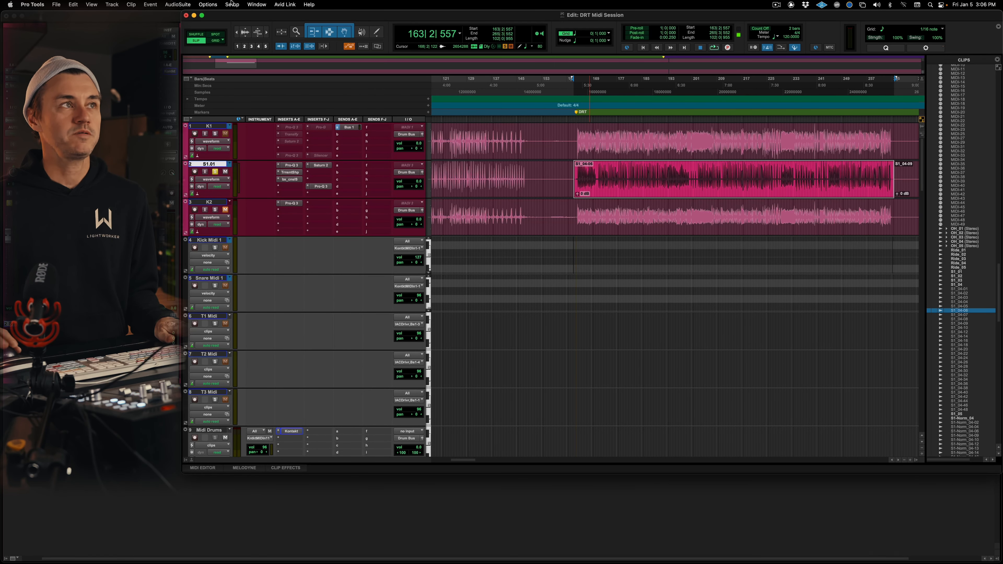
pyautogui.click(176, 5)
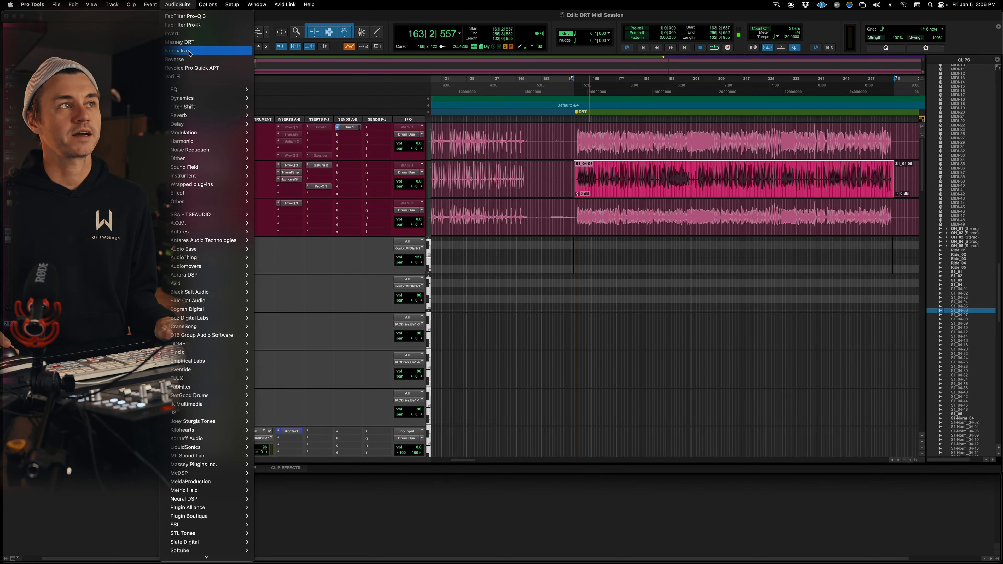
pyautogui.click(582, 180)
pyautogui.hotkey('alt', 'a')
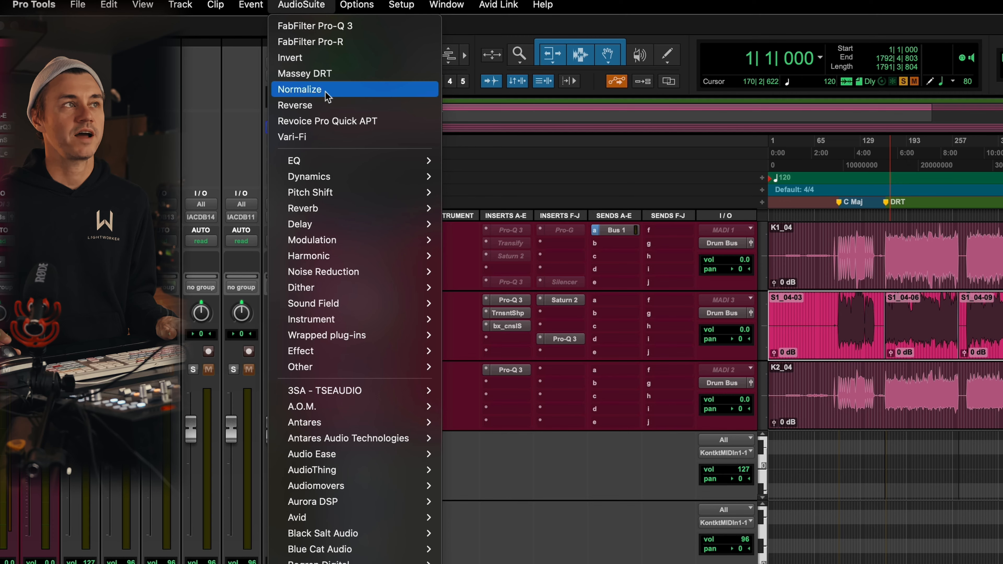
pyautogui.click(325, 92)
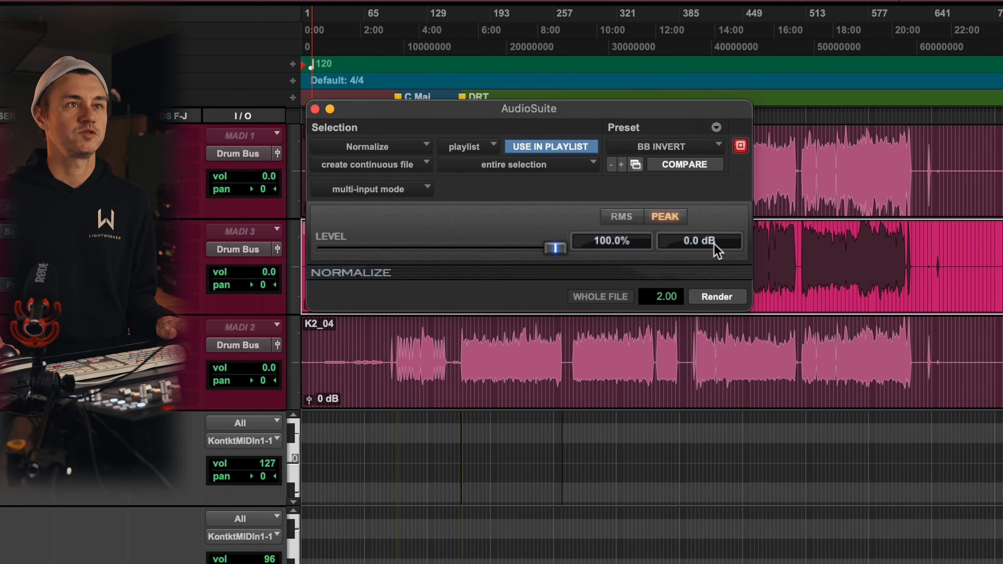
pyautogui.click(715, 245)
pyautogui.write('-1')
pyautogui.press('Return')
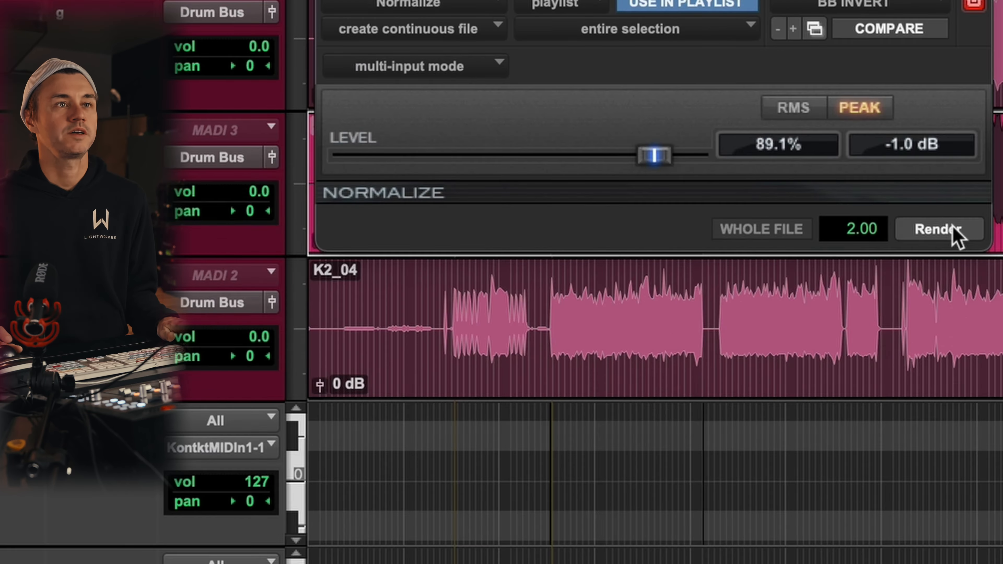
pyautogui.click(952, 229)
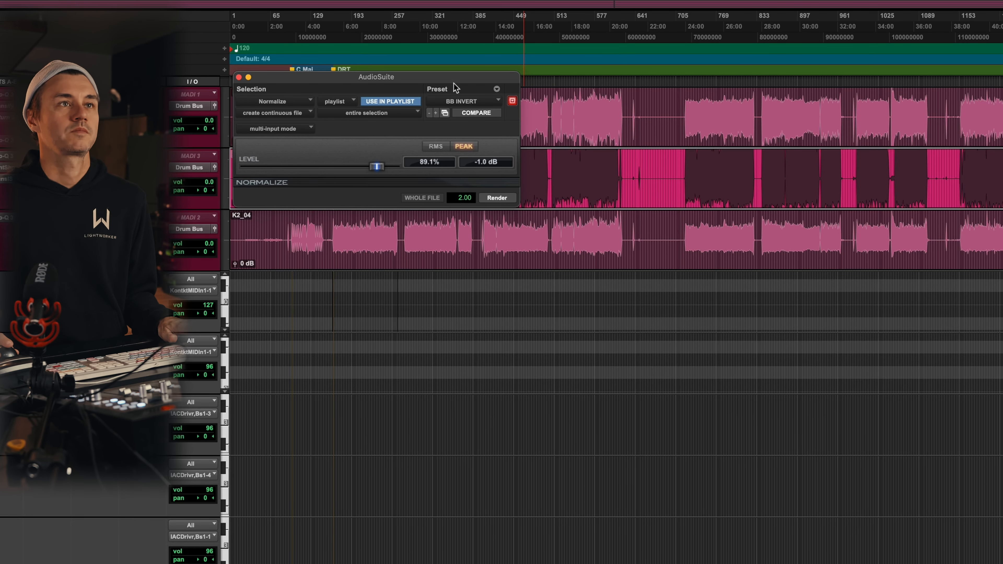
# - Normalize the entire K1 kick track with the same -1.0 dB peak setting
pyautogui.moveTo(454, 83); pyautogui.dragTo(495, 322)
pyautogui.click(496, 138)
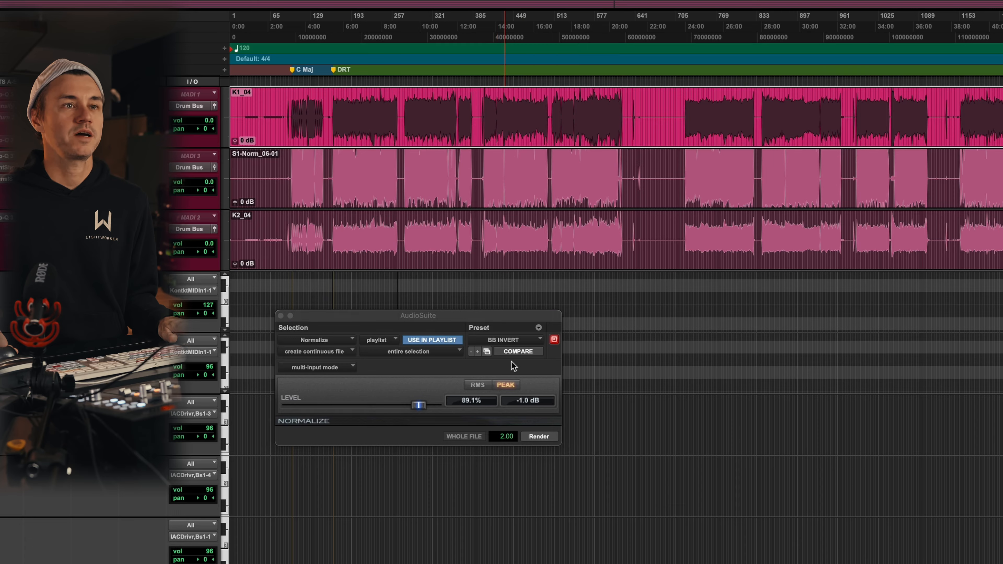
pyautogui.click(534, 438)
# - Audition the normalized S1.01 snare section starting at the DRT marker
pyautogui.click(492, 116)
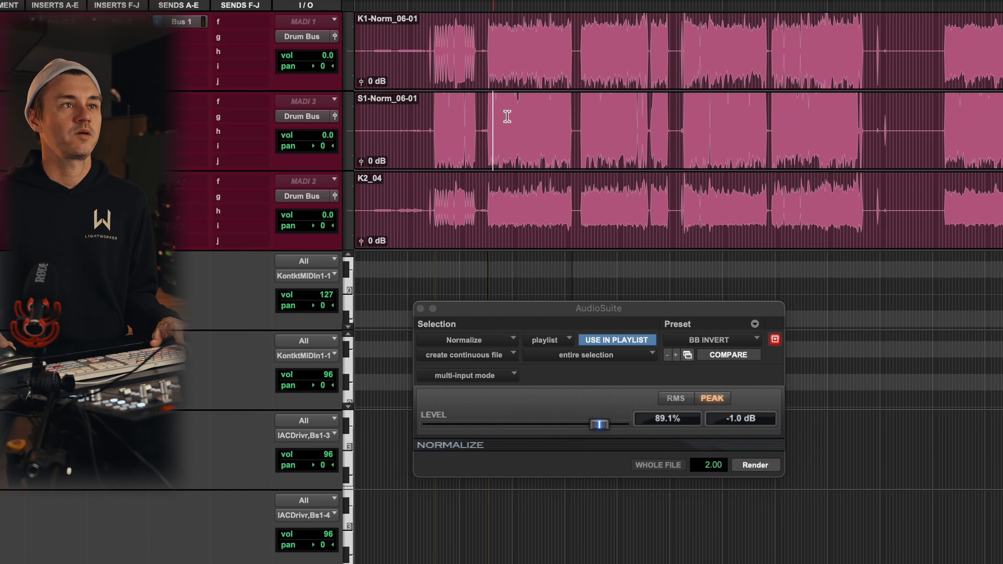
pyautogui.press('t')
pyautogui.press('t')
pyautogui.press('t')
pyautogui.hscroll(5, 710, 115)
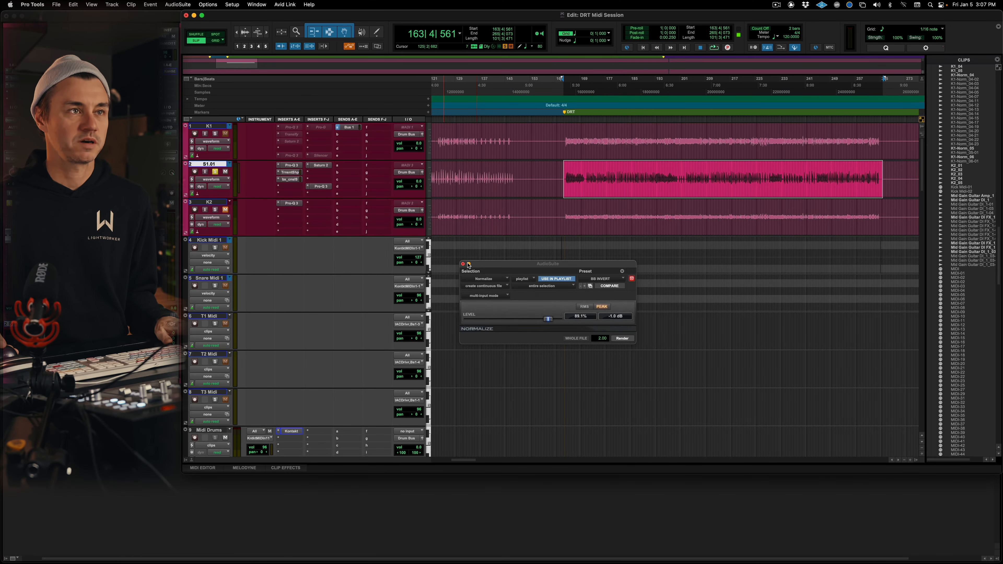
pyautogui.press('space')
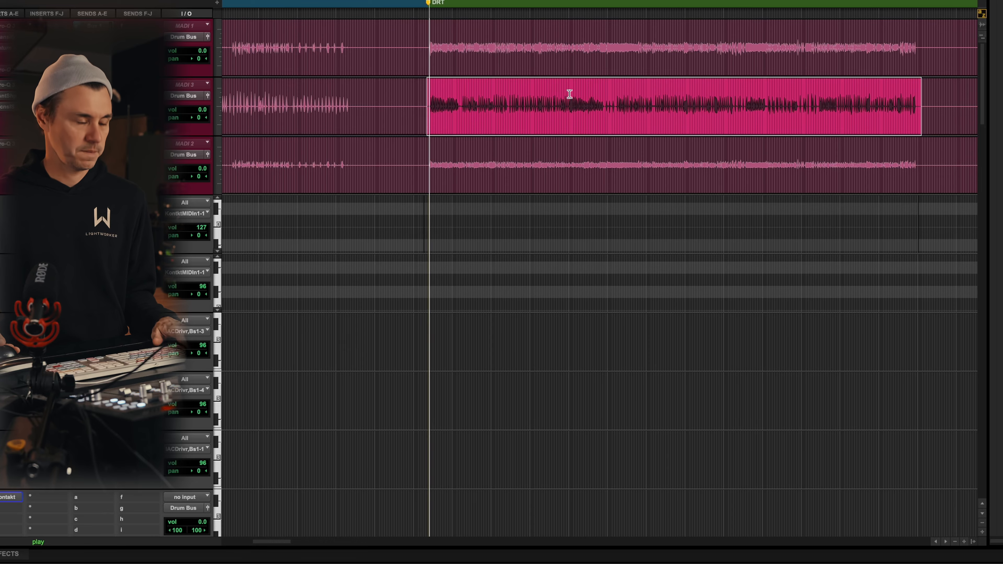
pyautogui.press('t')
pyautogui.press('t')
pyautogui.press('t')
pyautogui.hscroll(3, 658, 223)
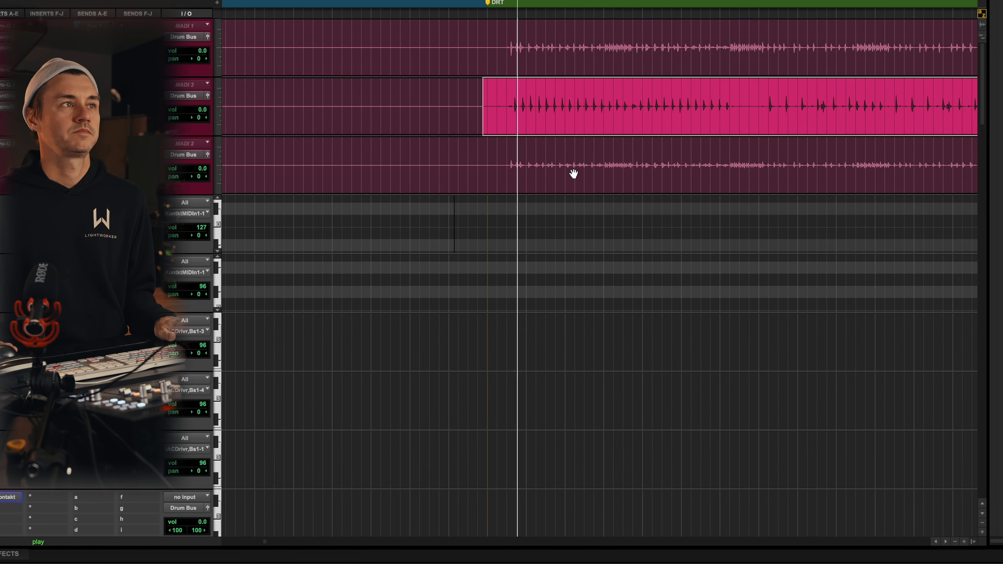
pyautogui.press('space')
# - Open the Massey DRT AudioSuite plug-in for the selected S1.01 snare clip and analyze its hits
pyautogui.press('r')
pyautogui.press('r')
pyautogui.hscroll(5, 574, 174)
pyautogui.press('r')
pyautogui.press('r')
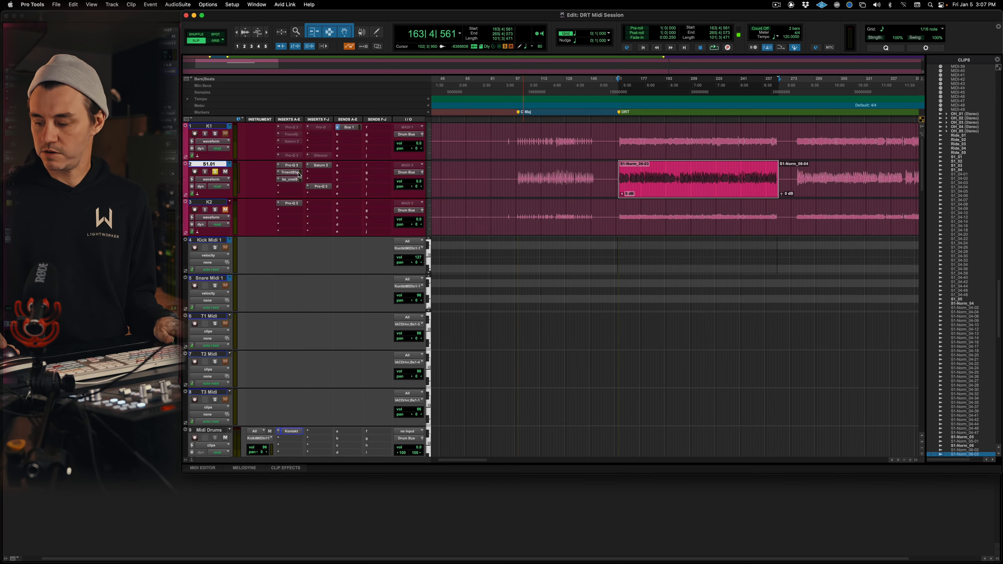
pyautogui.click(186, 4)
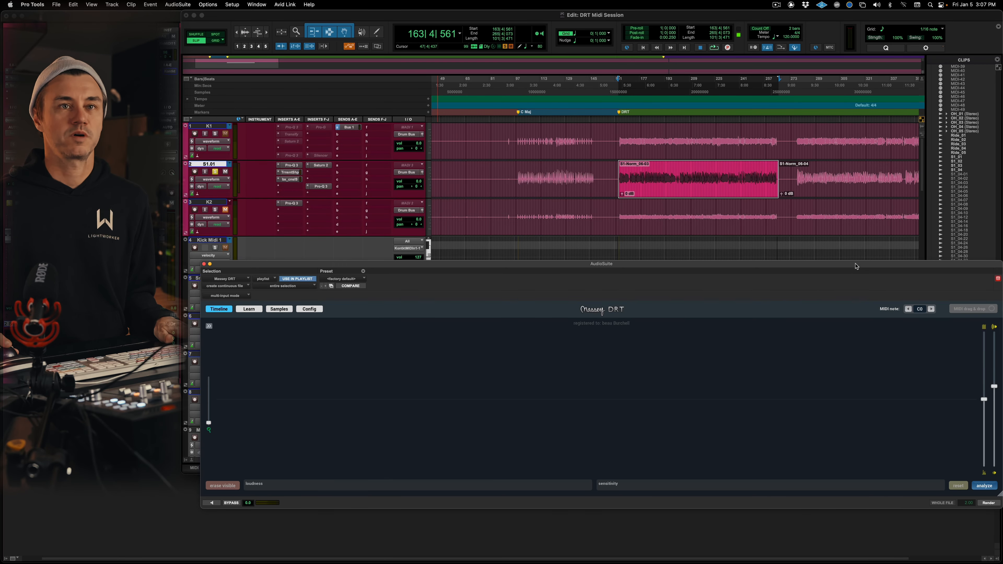
pyautogui.moveTo(856, 265); pyautogui.dragTo(835, 261)
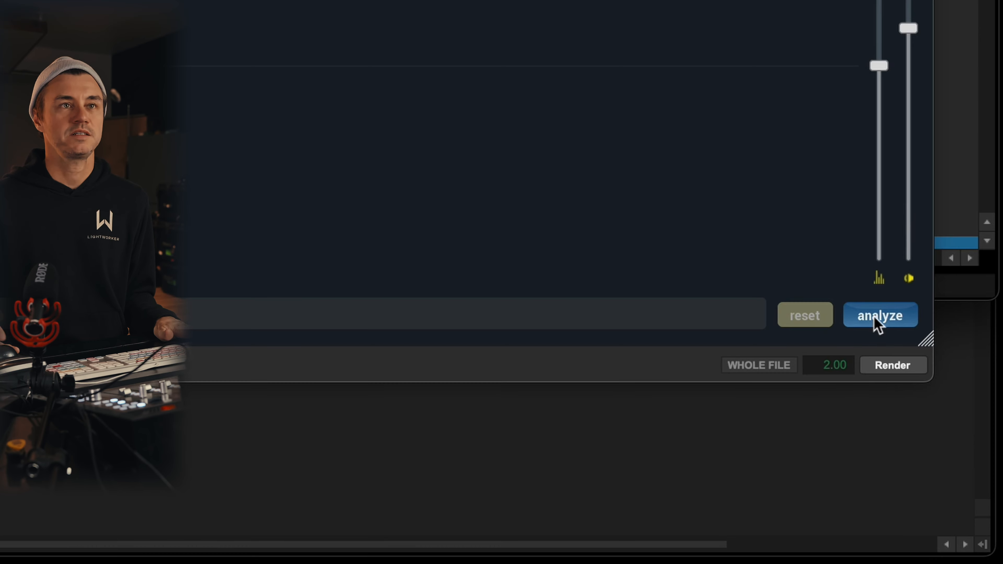
pyautogui.click(874, 318)
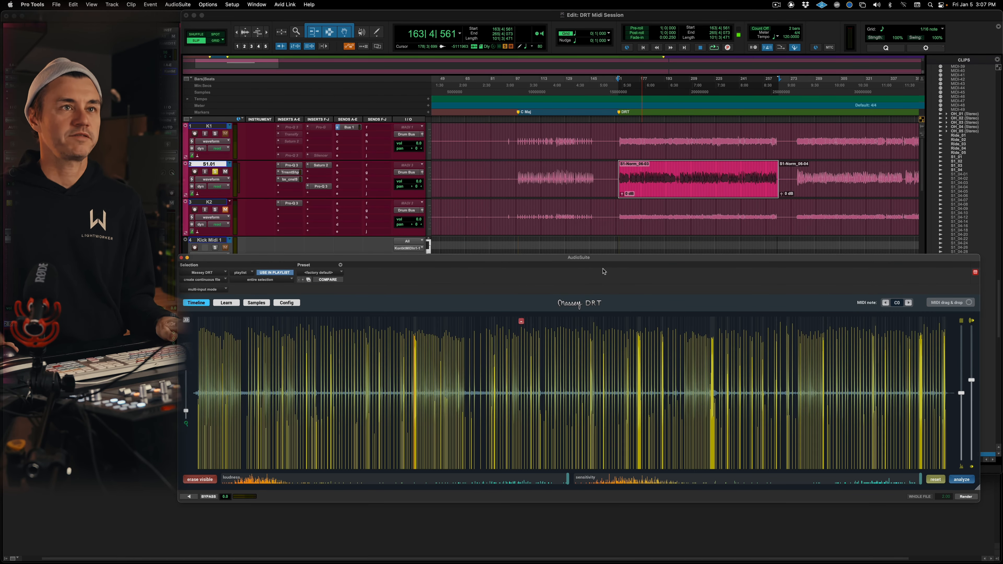
# - Play the S1.01 snare track from around bar 176 and look for a clean, isolated snare hit
pyautogui.click(638, 172)
pyautogui.press('t')
pyautogui.press('t')
pyautogui.press('t')
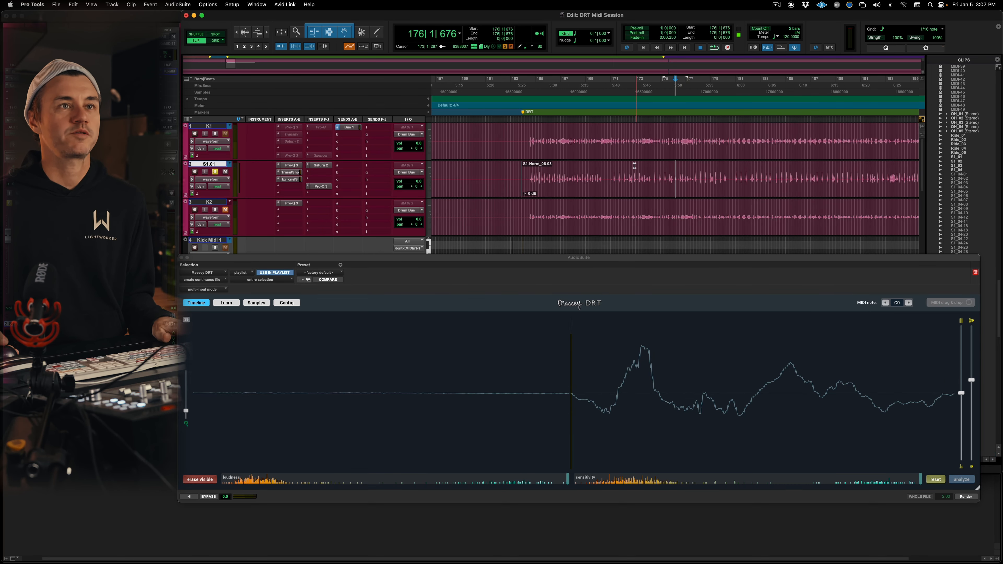
pyautogui.click(612, 174)
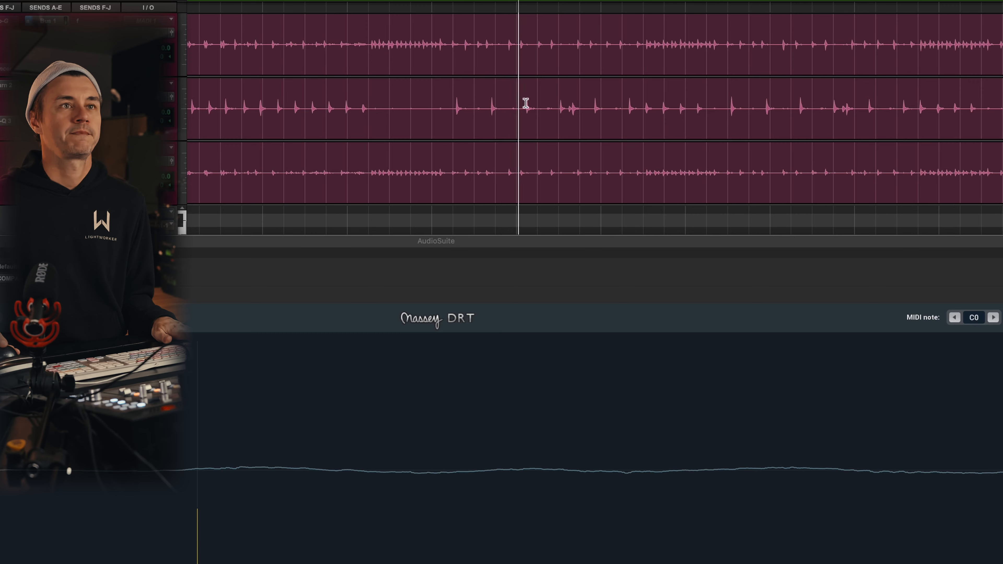
pyautogui.hscroll(4, 531, 104)
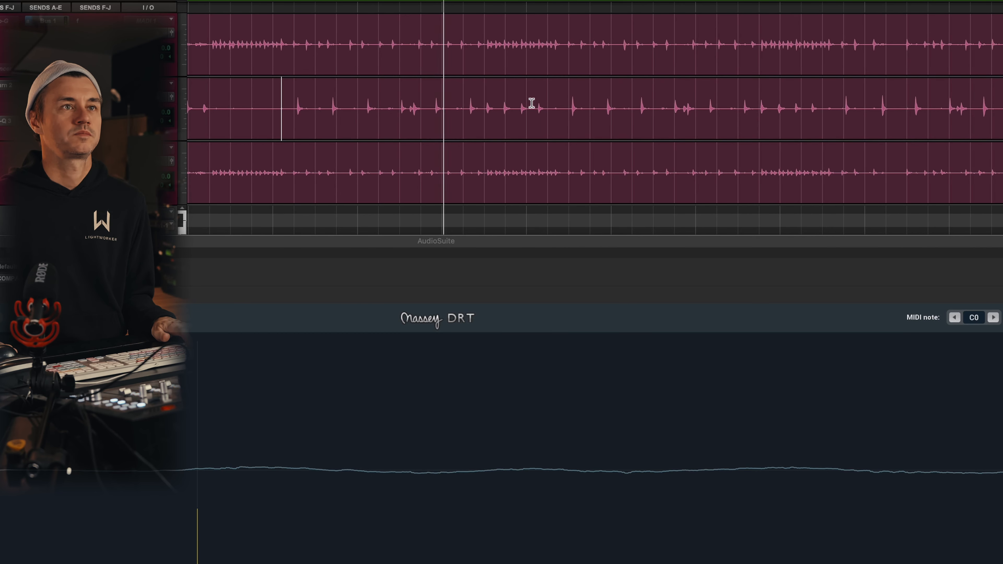
pyautogui.hscroll(5, 532, 103)
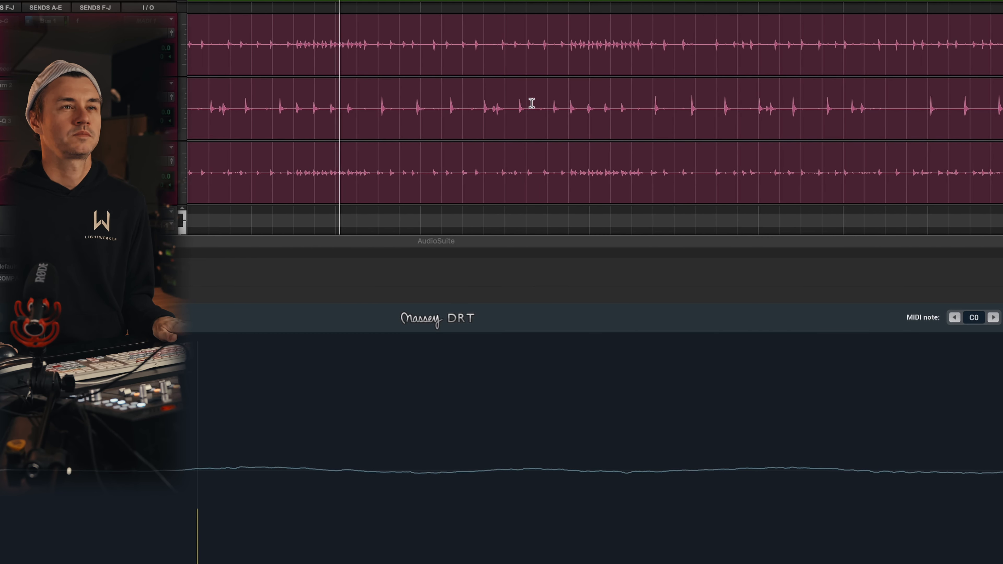
pyautogui.hscroll(2, 531, 103)
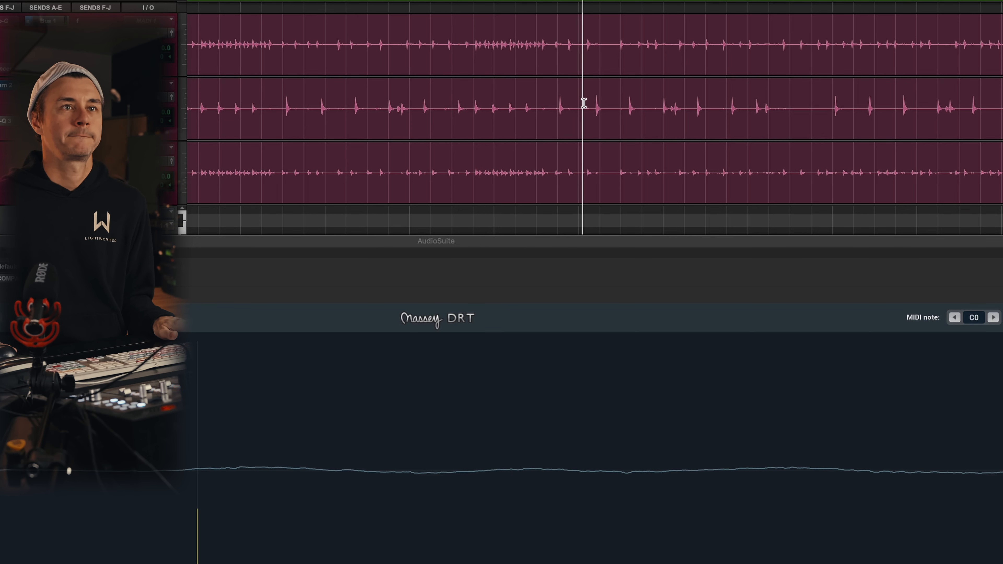
pyautogui.hscroll(1, 584, 103)
pyautogui.press('space')
# - Audition a single isolated snare hit near bar 178 on the S1.01 track
pyautogui.click(562, 104)
pyautogui.press('t')
pyautogui.press('t')
pyautogui.press('t')
pyautogui.press('space')
pyautogui.press('space')
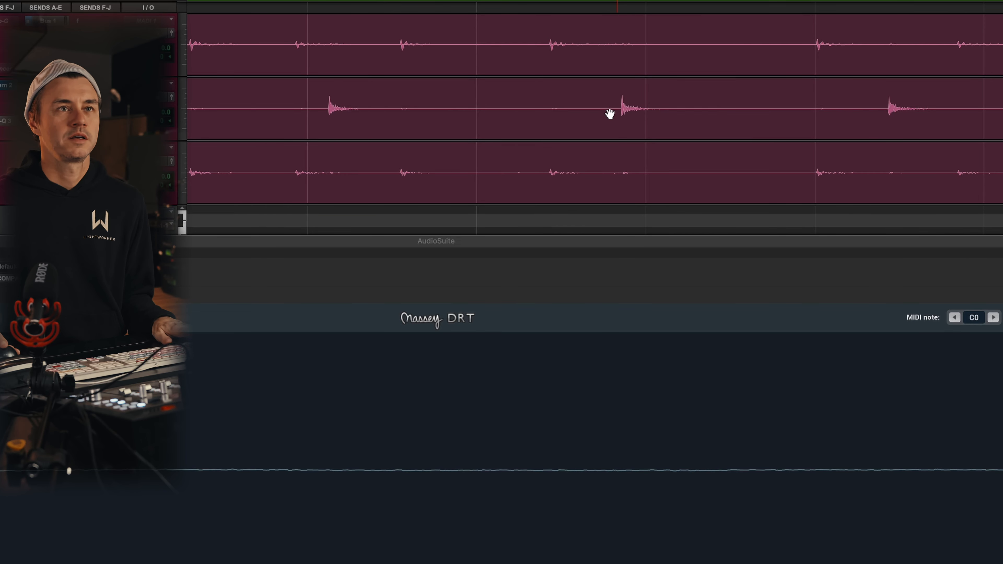
# - Select the isolated snare hit on S1.01 from its exact transient at 178|1|823 through its decay
pyautogui.click(620, 98)
pyautogui.press('t')
pyautogui.press('t')
pyautogui.press('t')
pyautogui.press('t')
pyautogui.press('t')
pyautogui.press('t')
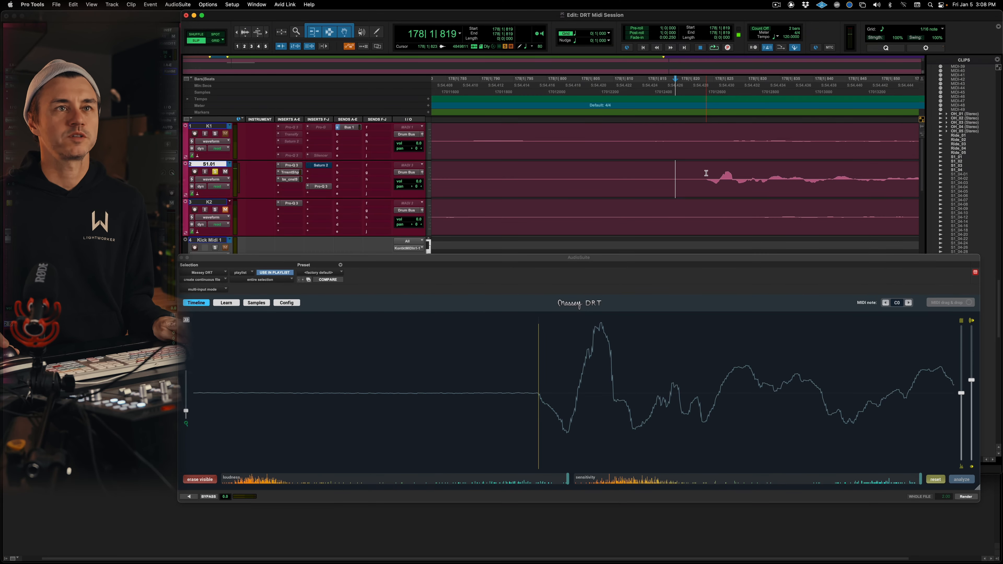
pyautogui.moveTo(704, 174); pyautogui.dragTo(776, 174)
pyautogui.press('r')
pyautogui.press('r')
pyautogui.press('r')
pyautogui.press('r')
pyautogui.press('r')
pyautogui.keyDown('shift'); pyautogui.click(740, 173); pyautogui.keyUp('shift')
pyautogui.press('r')
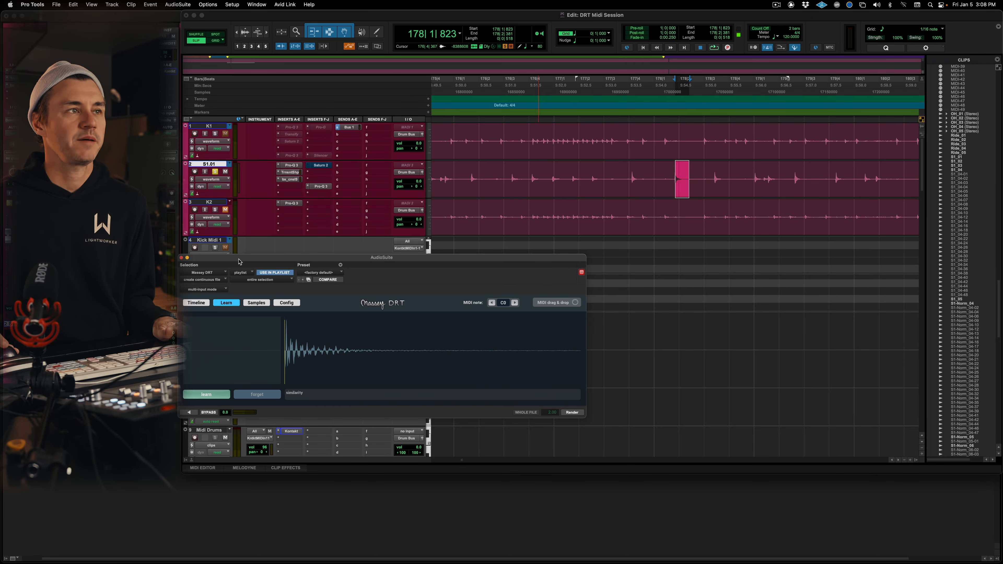
# - Learn the selected snare hit in Massey DRT, and reselect a short range around that hit to compare it with the learned sample
pyautogui.moveTo(239, 262); pyautogui.dragTo(426, 260)
pyautogui.click(391, 393)
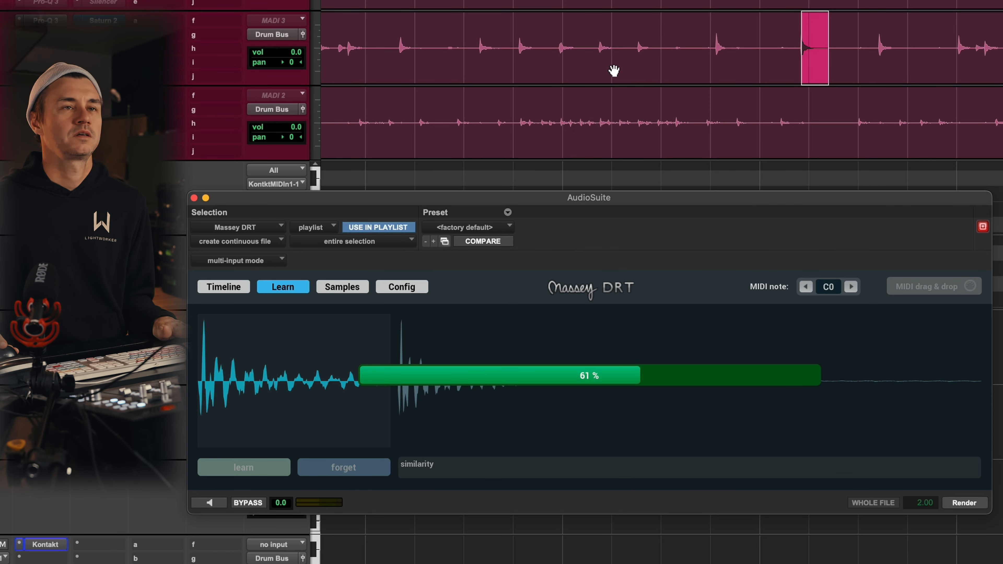
pyautogui.moveTo(793, 38)
pyautogui.mouseDown()
pyautogui.moveTo(813, 39)
pyautogui.moveTo(802, 35)
pyautogui.mouseUp()
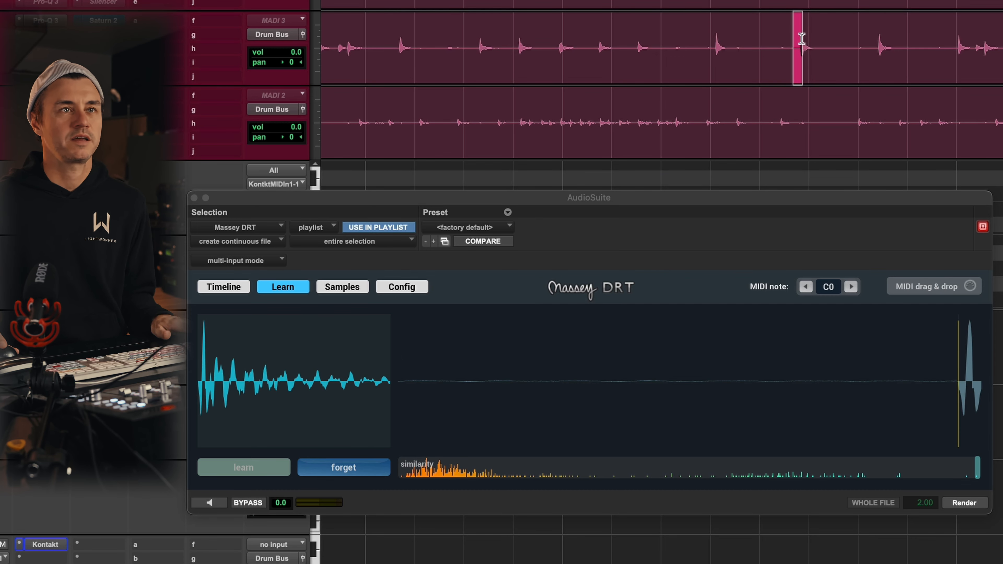
pyautogui.keyDown('shift'); pyautogui.click(798, 32); pyautogui.keyUp('shift')
pyautogui.keyDown('shift'); pyautogui.click(806, 36); pyautogui.keyUp('shift')
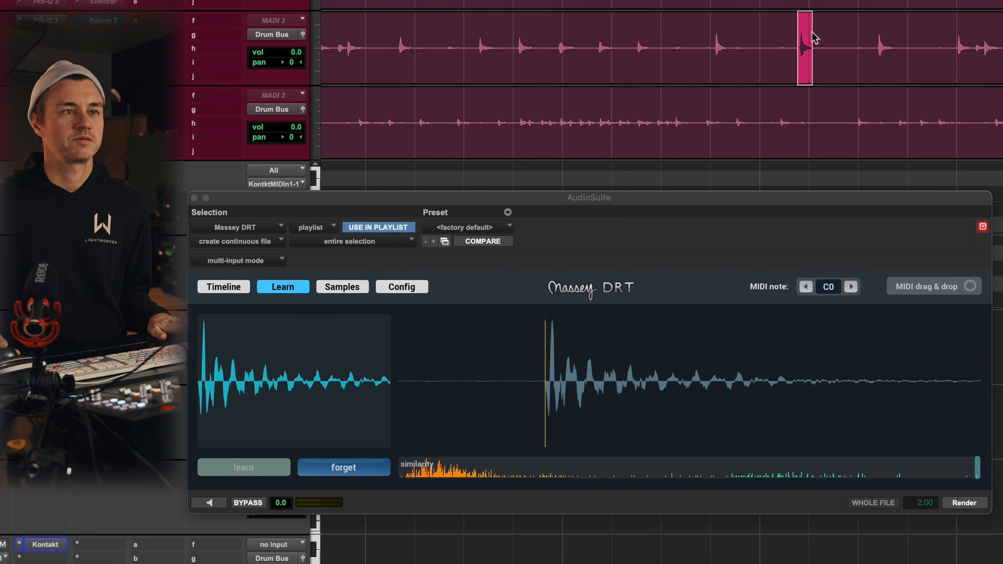
pyautogui.keyDown('shift'); pyautogui.click(810, 37); pyautogui.keyUp('shift')
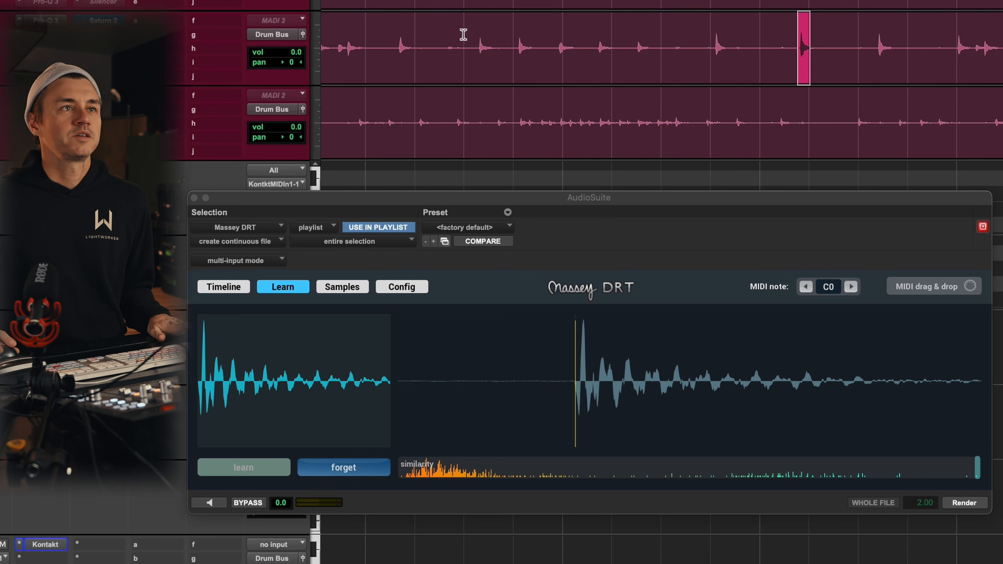
# - Lower DRT's similarity threshold to about the middle and check the detection on successive groups of snare hits from the clip's start to bar 172
pyautogui.press('r')
pyautogui.press('r')
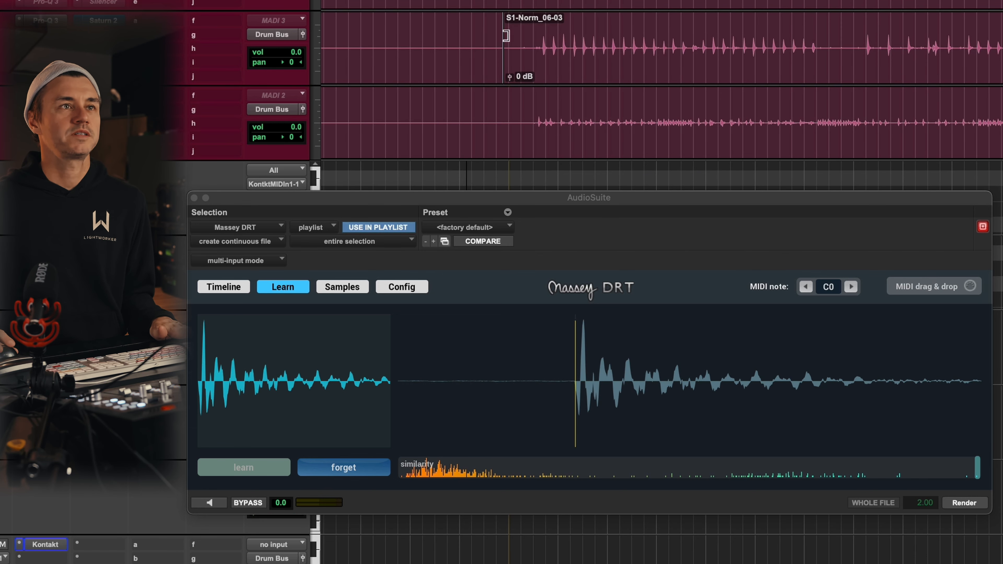
pyautogui.click(544, 68)
pyautogui.moveTo(522, 35); pyautogui.dragTo(598, 36)
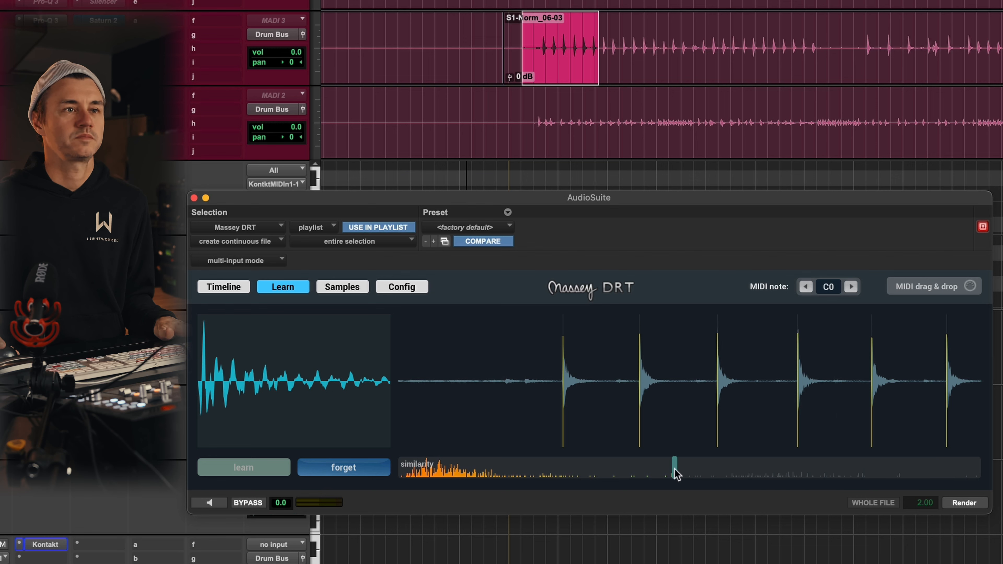
pyautogui.moveTo(587, 39); pyautogui.dragTo(828, 39)
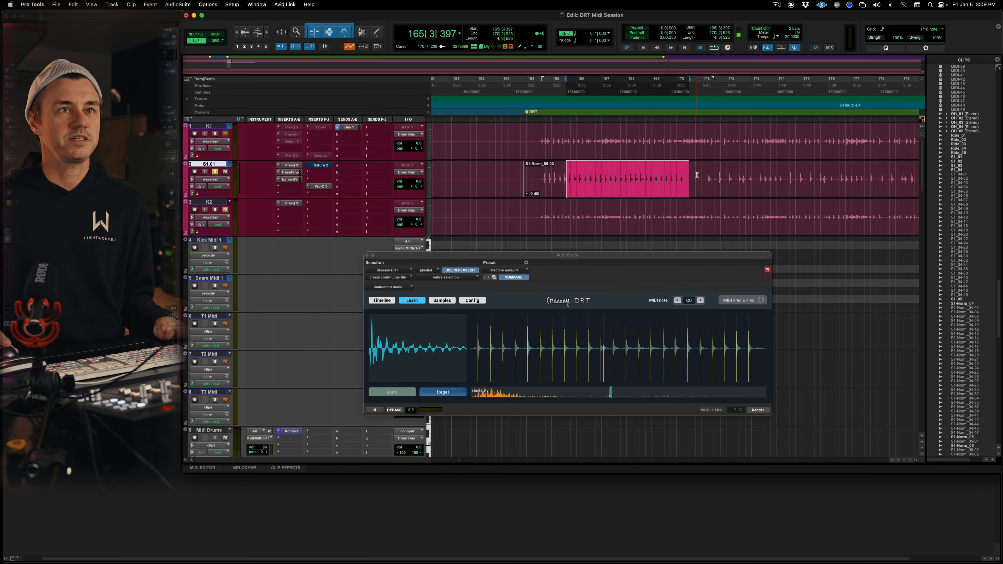
pyautogui.moveTo(696, 175); pyautogui.dragTo(749, 175)
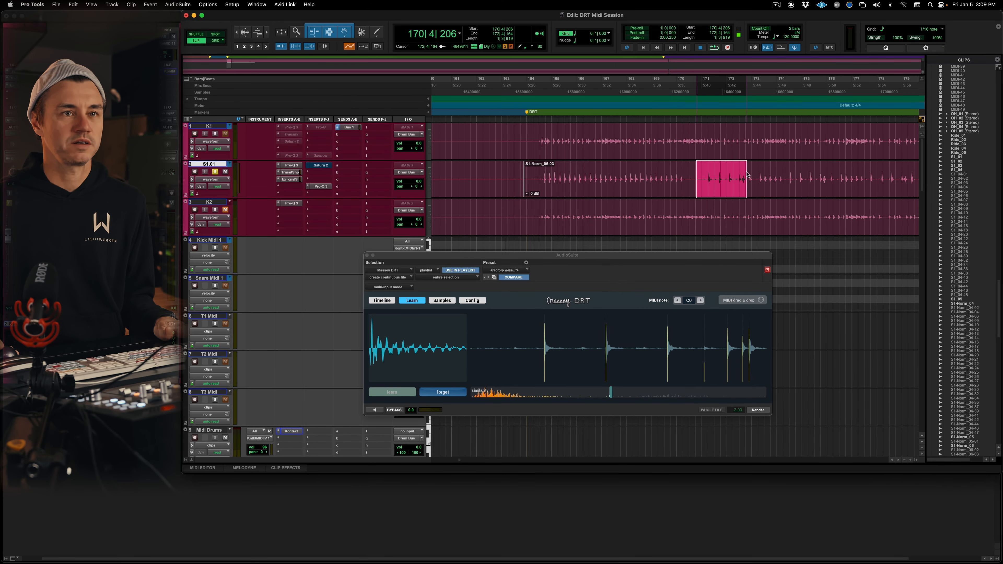
# - Check DRT's detection in the Learn view on successive groups of snare hits in the S1.01 clip, from about bar 170 onward
pyautogui.moveTo(692, 99); pyautogui.dragTo(723, 101)
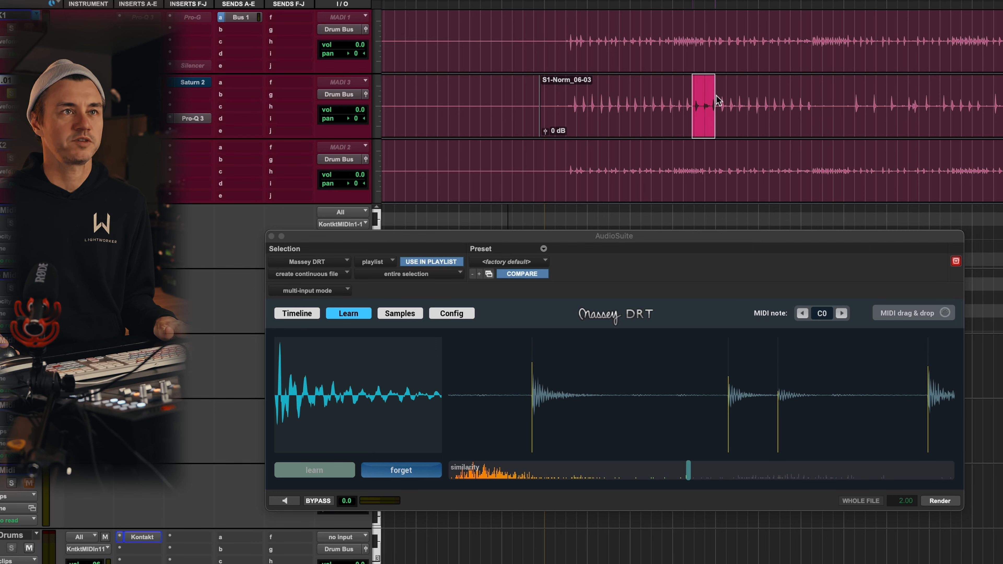
pyautogui.click(700, 100)
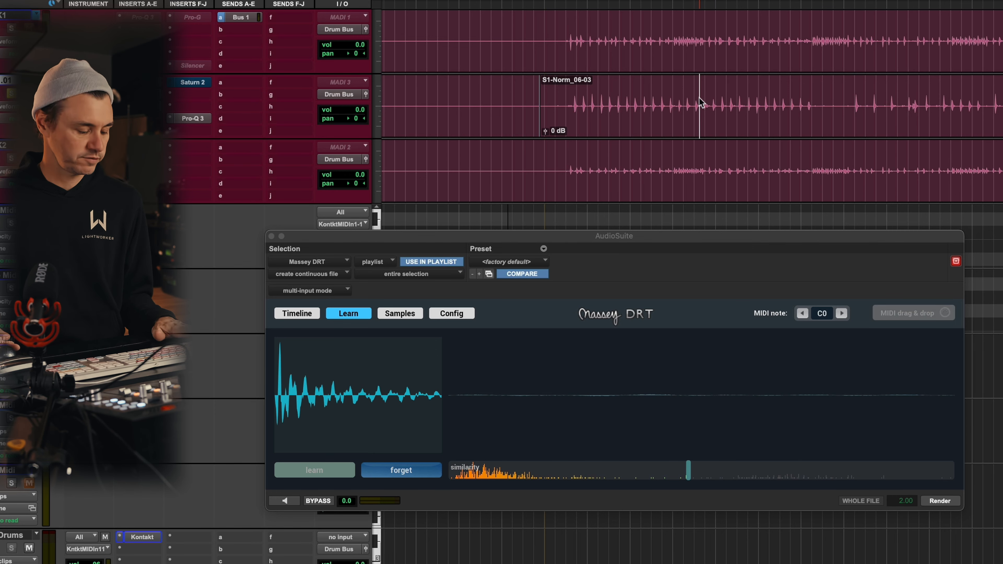
pyautogui.press('t')
pyautogui.press('t')
pyautogui.press('t')
pyautogui.press('t')
pyautogui.hscroll(3, 788, 94)
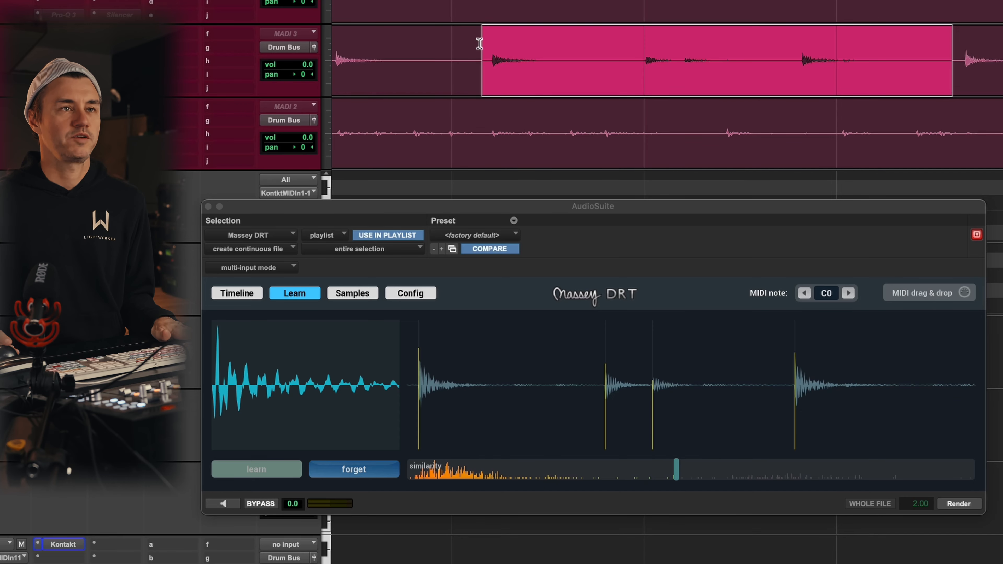
pyautogui.moveTo(512, 90); pyautogui.dragTo(908, 89)
pyautogui.press('r')
pyautogui.hscroll(7, 934, 39)
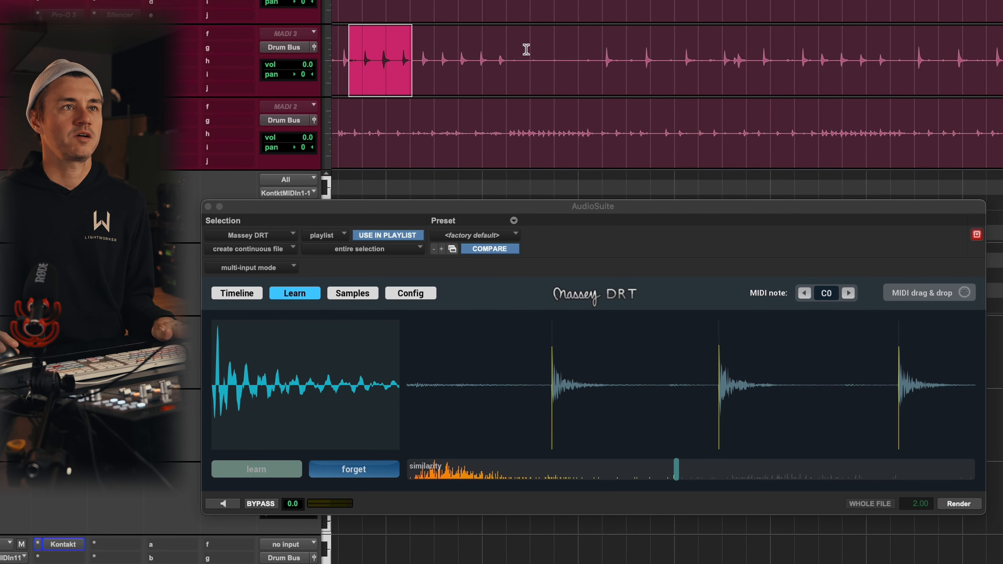
pyautogui.moveTo(453, 49); pyautogui.dragTo(840, 44)
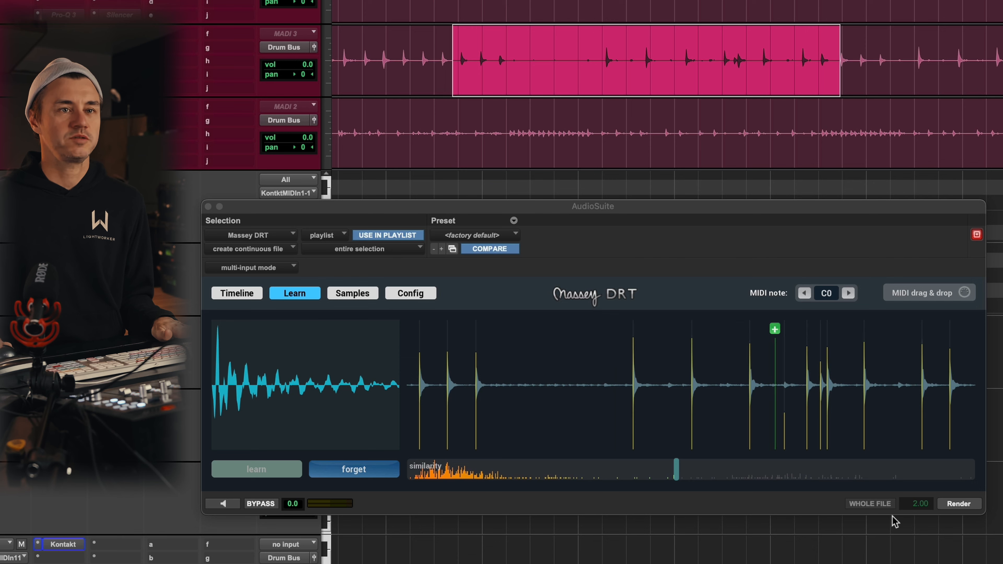
# - Open DRT's Timeline view, reveal its gate and trigger-separation controls, and raise the gate to about the middle
pyautogui.click(236, 293)
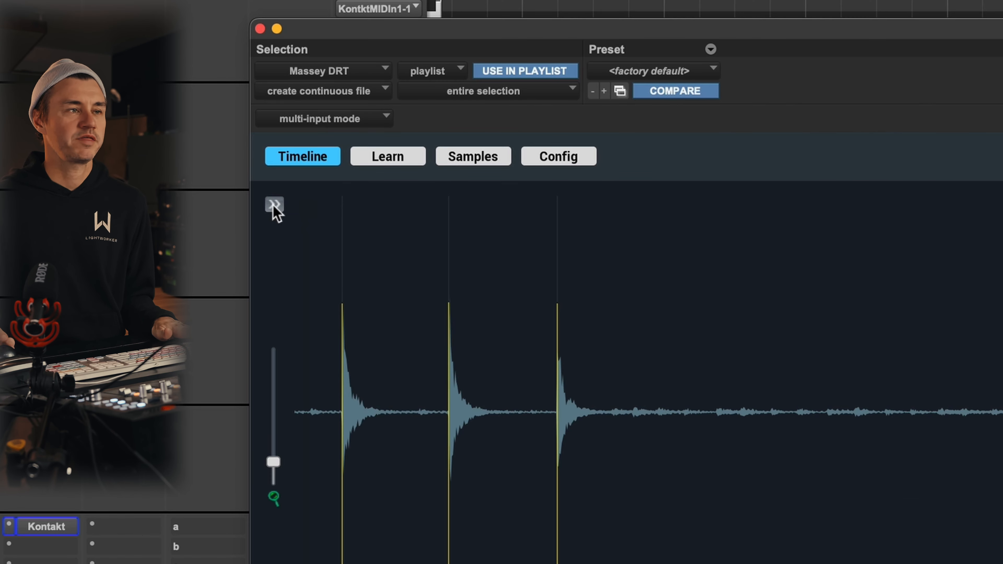
pyautogui.click(274, 204)
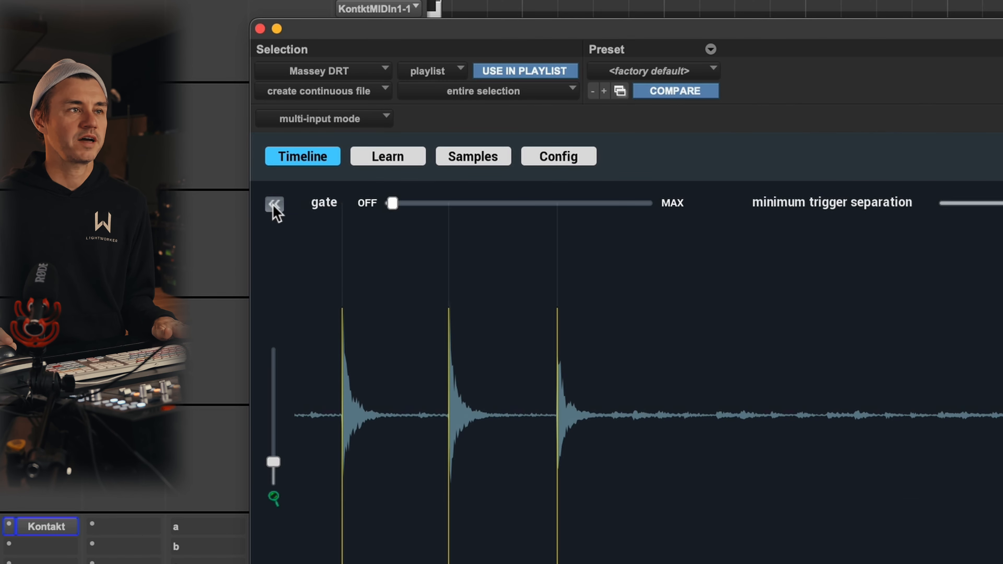
pyautogui.moveTo(397, 203); pyautogui.dragTo(465, 200)
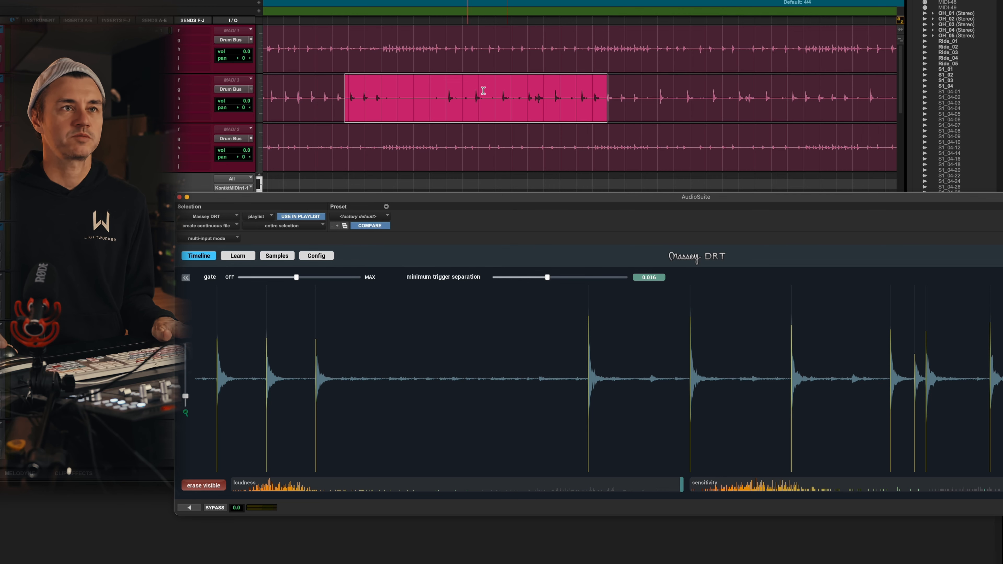
# - Check the gated triggers in the Timeline view on further groups of snare hits along the S1.01 clip
pyautogui.moveTo(515, 92); pyautogui.dragTo(823, 93)
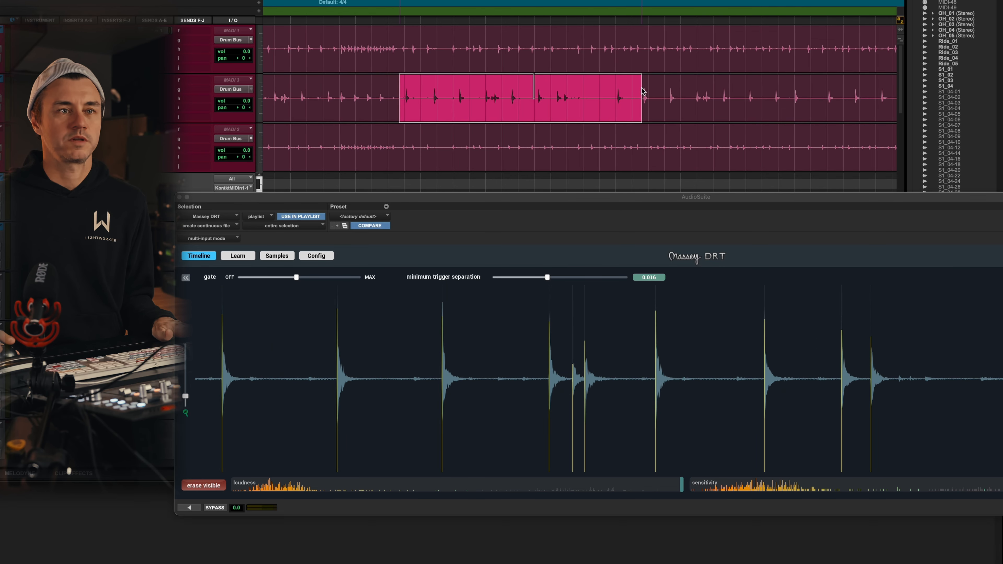
pyautogui.moveTo(647, 93); pyautogui.dragTo(849, 85)
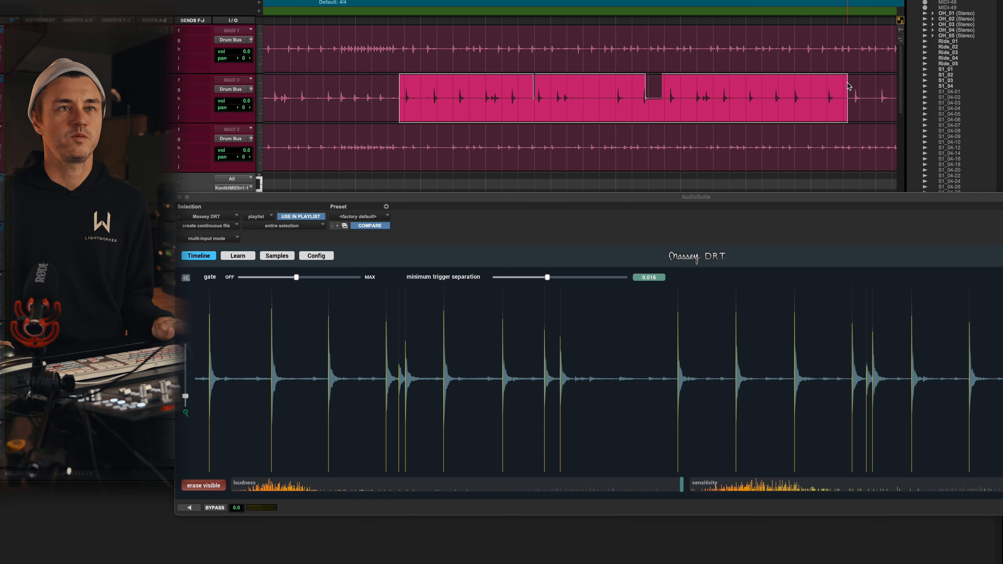
pyautogui.hscroll(10, 847, 85)
pyautogui.moveTo(283, 93); pyautogui.dragTo(644, 87)
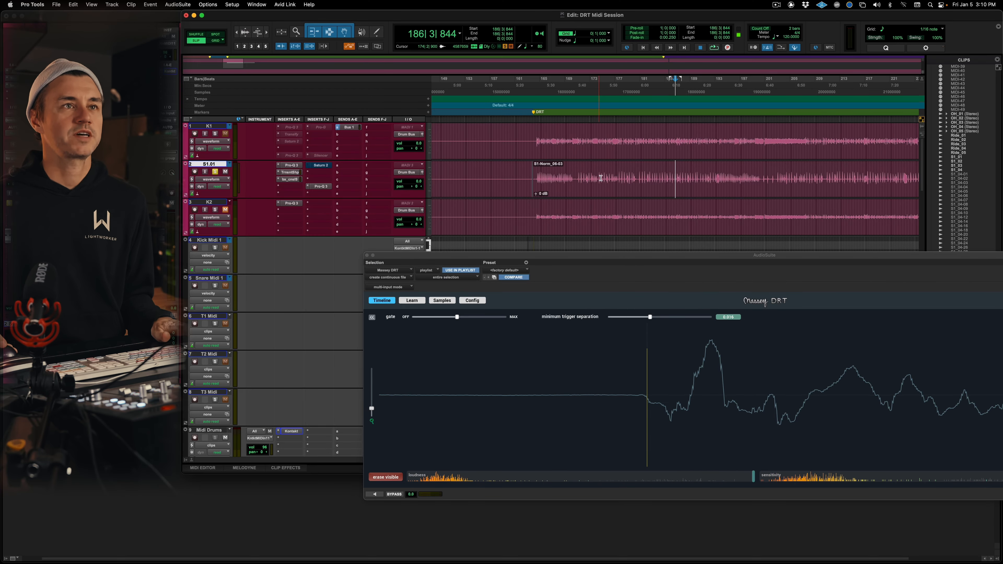
pyautogui.click(591, 190)
# - Lower DRT's loudness threshold to slightly above the middle and check the triggers on S1.01 sections from bar 192 past bar 232
pyautogui.moveTo(712, 171); pyautogui.dragTo(778, 173)
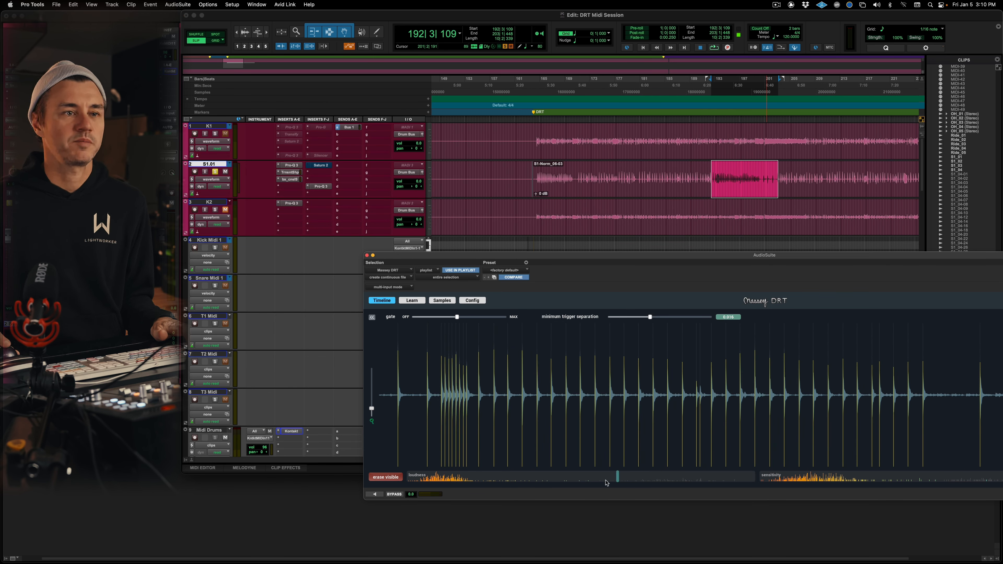
pyautogui.moveTo(681, 174); pyautogui.dragTo(798, 172)
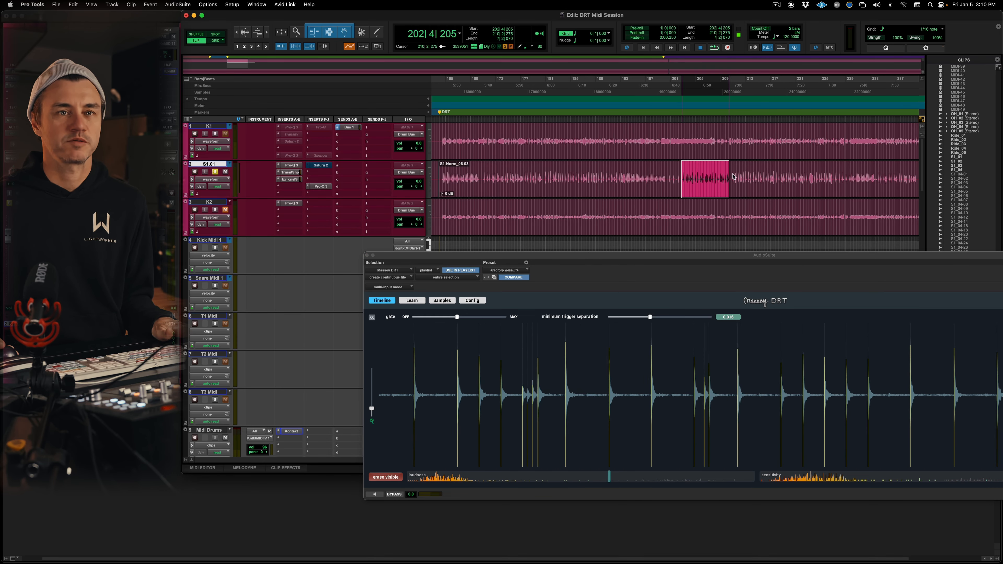
pyautogui.moveTo(866, 172); pyautogui.dragTo(876, 171)
pyautogui.press('space')
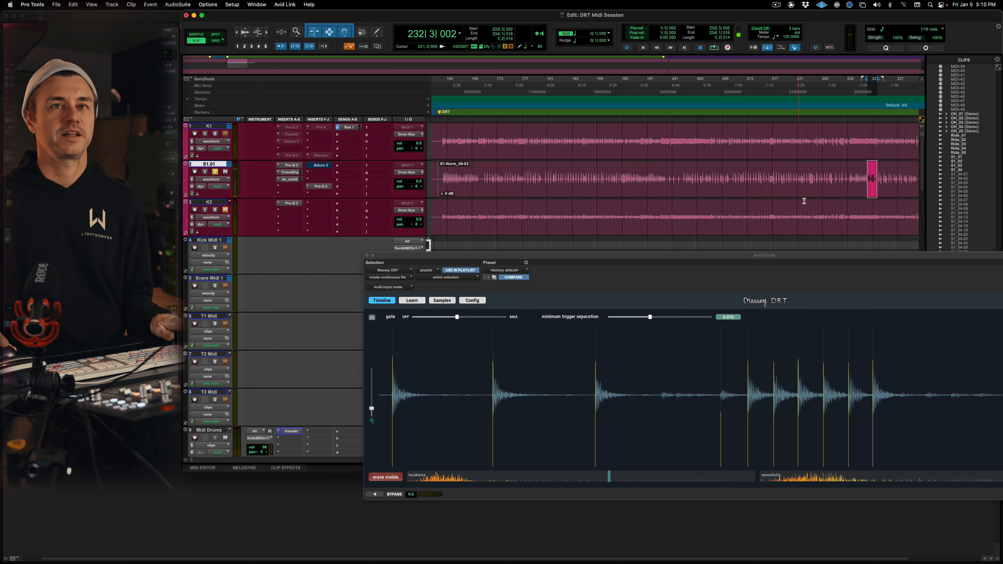
pyautogui.hscroll(5, 804, 201)
pyautogui.moveTo(647, 172); pyautogui.dragTo(732, 175)
pyautogui.moveTo(765, 175); pyautogui.dragTo(844, 176)
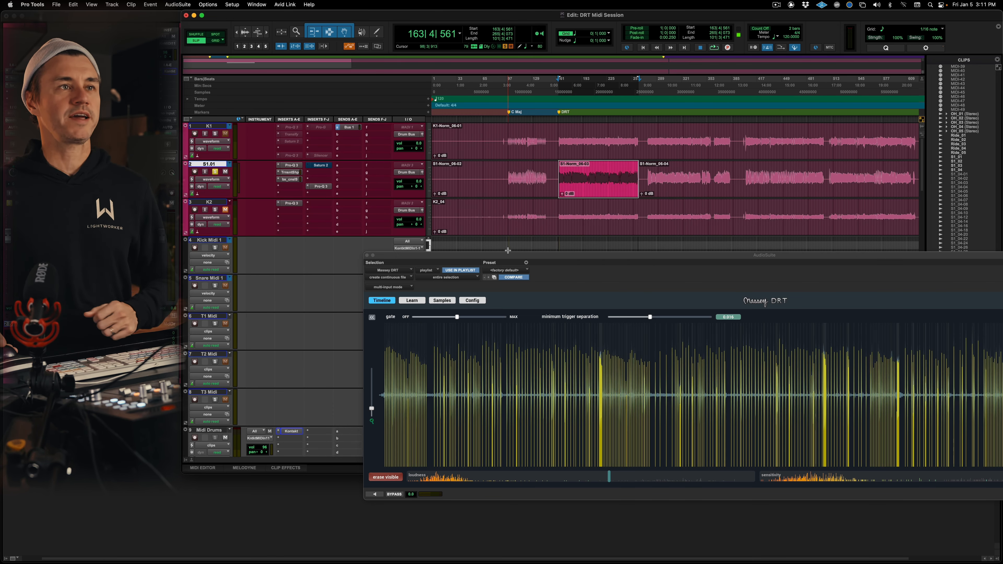
# - Move the DRT window down to uncover the MIDI tracks, and select the Kick Midi 1 track
pyautogui.moveTo(508, 254); pyautogui.dragTo(326, 317)
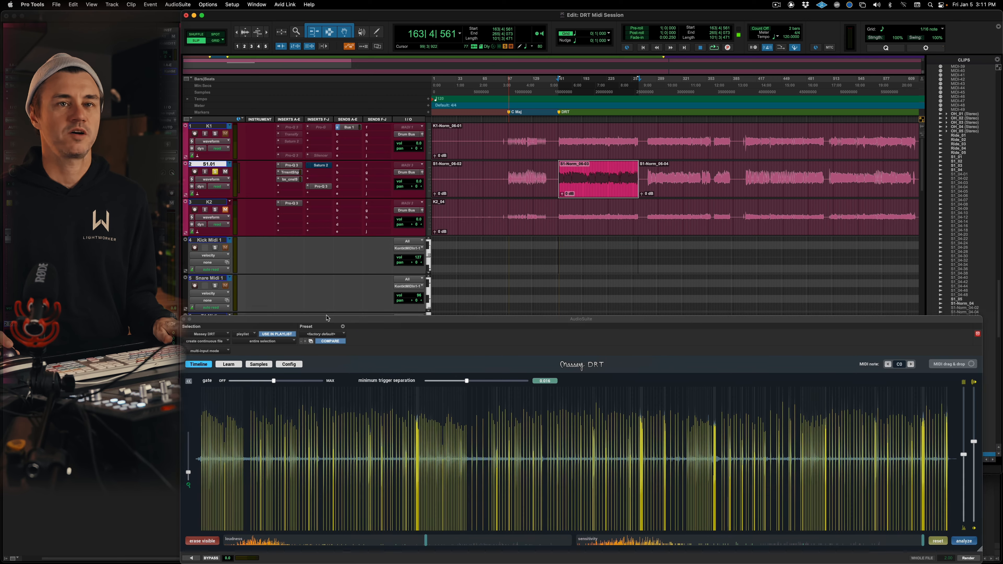
pyautogui.click(216, 240)
pyautogui.scroll(-5, 253, 251)
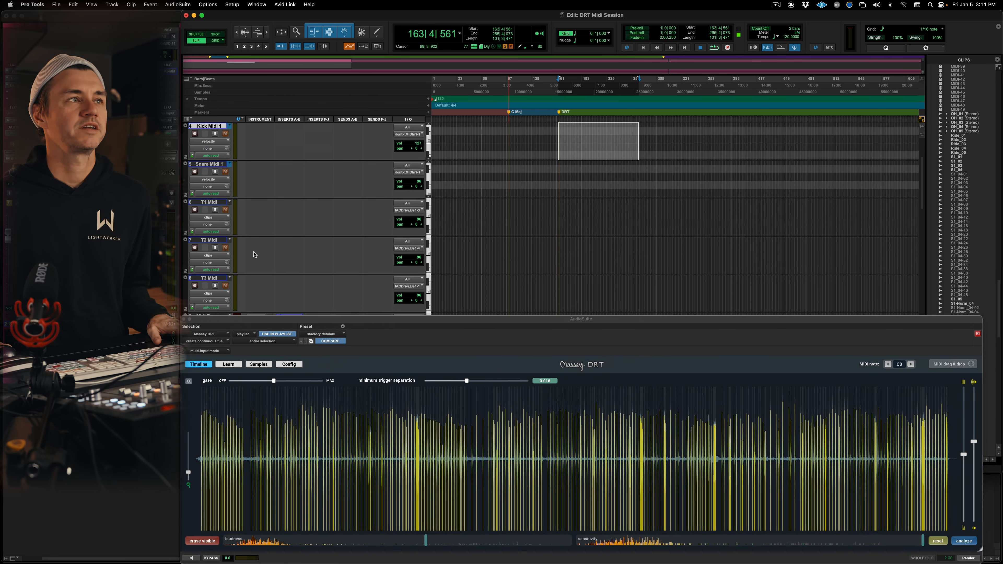
pyautogui.scroll(2, 254, 254)
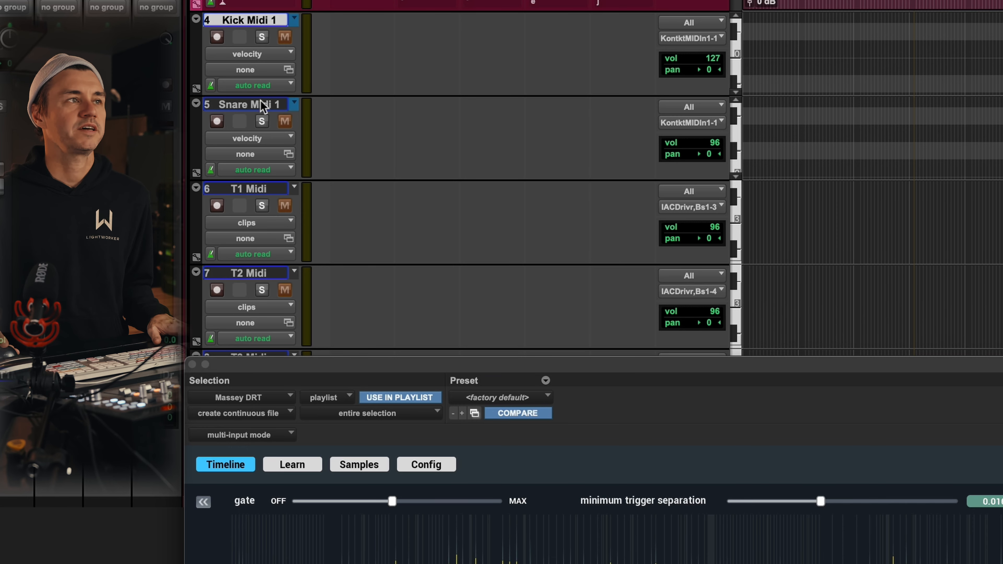
# - Step through the snare, tom and kick MIDI tracks, ending on Snare Midi 1 as the destination for the detected hits
pyautogui.click(262, 106)
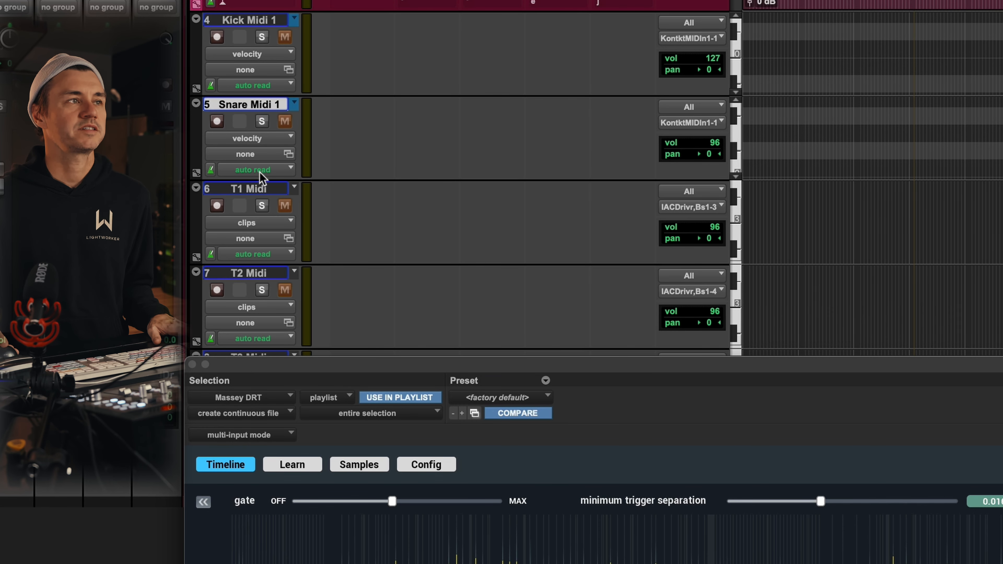
pyautogui.click(258, 189)
pyautogui.click(255, 272)
pyautogui.scroll(-2, 255, 270)
pyautogui.click(255, 192)
pyautogui.scroll(2, 372, 137)
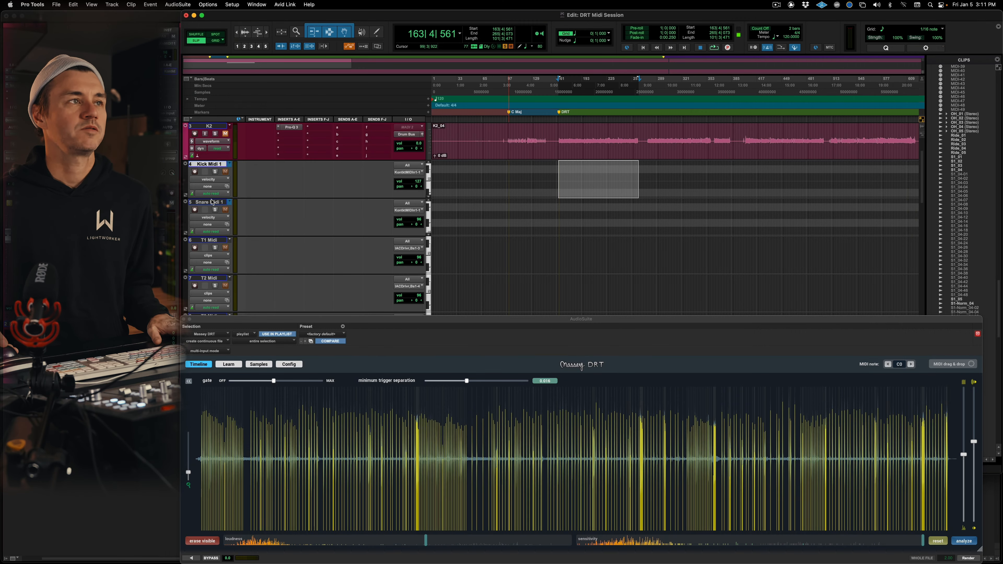
pyautogui.press(';')
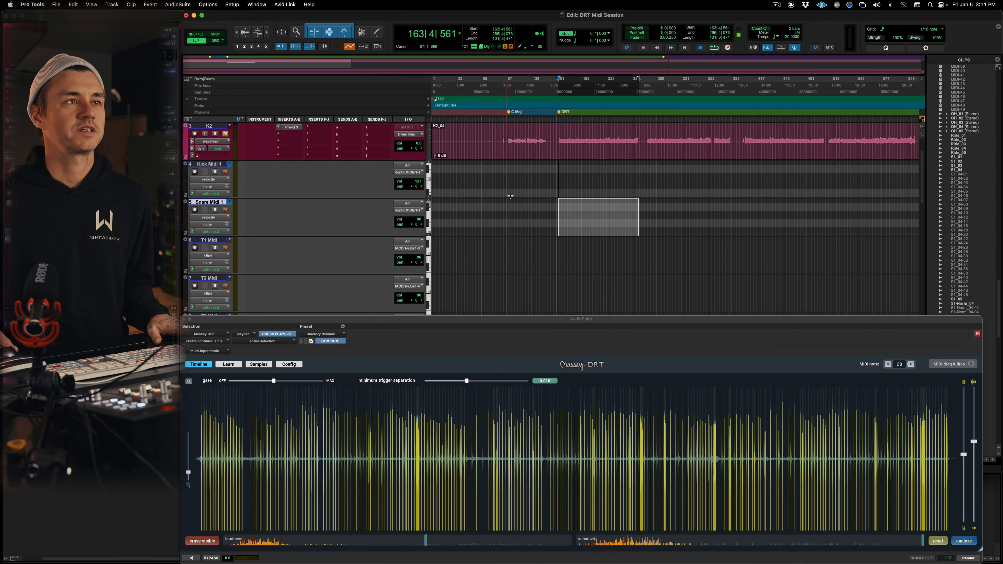
# - Reselect the S1-Norm_06-03 clip on S1.01 and set DRT's MIDI note to D0
pyautogui.scroll(2, 590, 199)
pyautogui.click(590, 188)
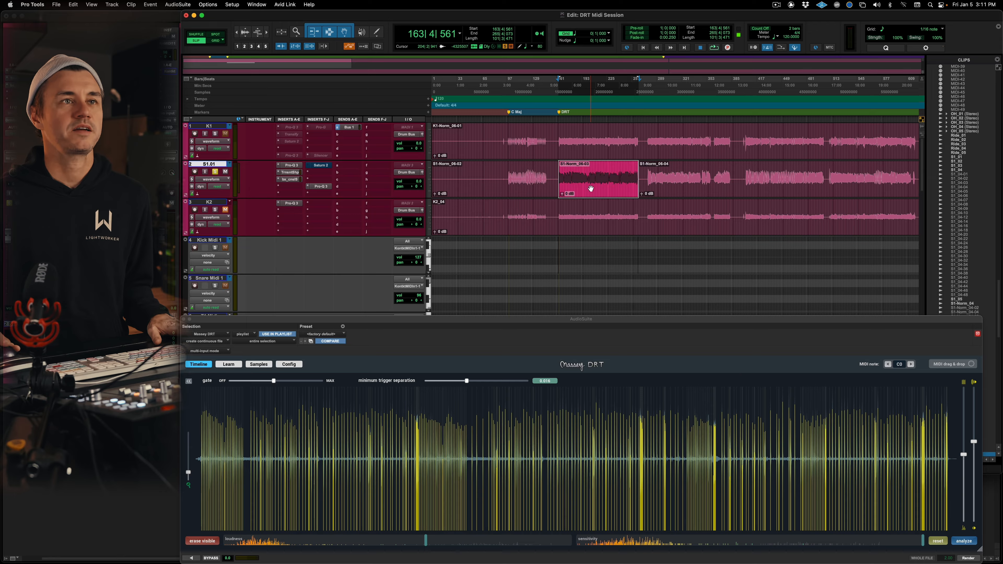
pyautogui.write('c1')
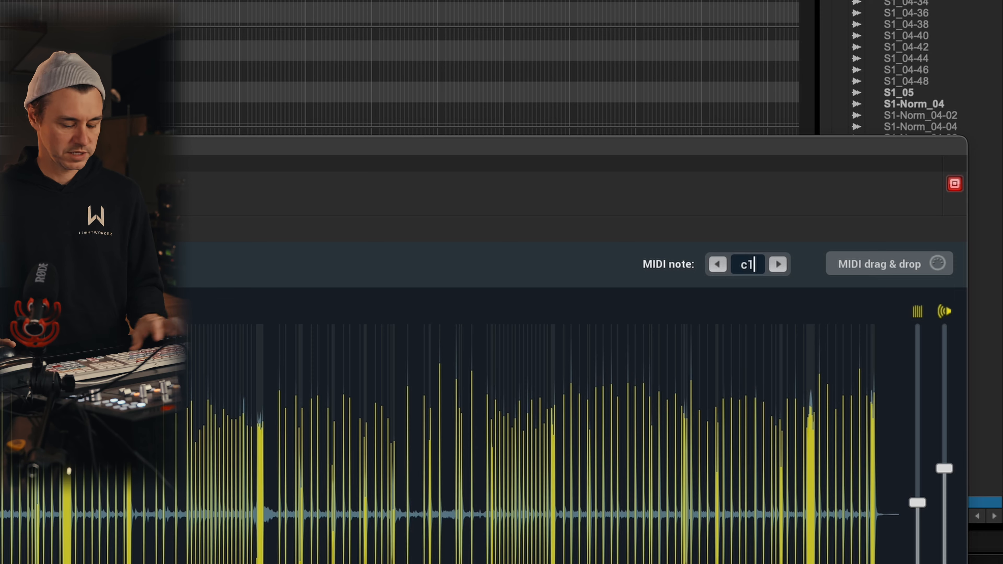
pyautogui.press('Return')
pyautogui.write('d0')
pyautogui.press('Return')
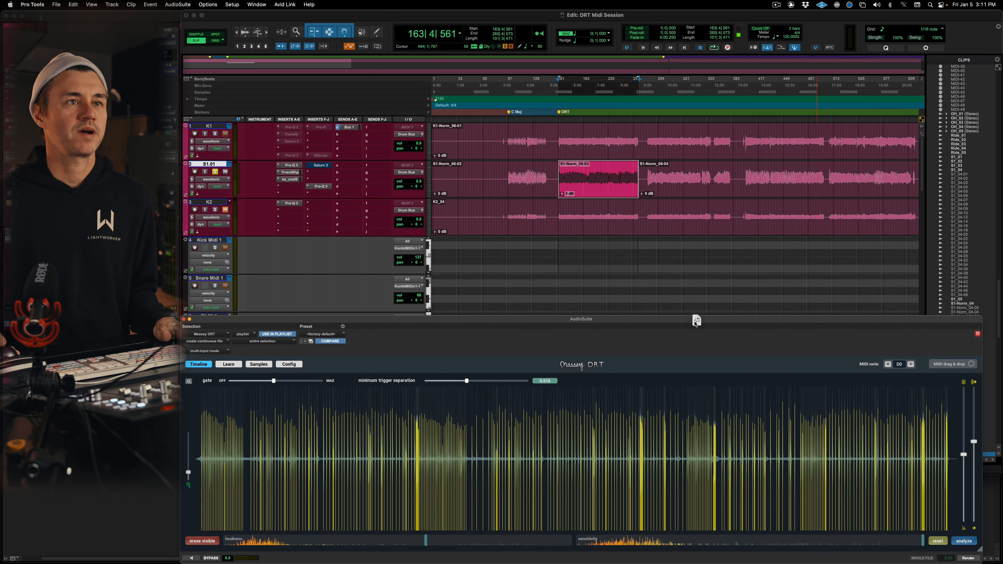
# - Place DRT's detected hits as a MIDI clip on the Snare Midi 1 track at about bar 204, and close the plugin window
pyautogui.moveTo(695, 320); pyautogui.dragTo(558, 289)
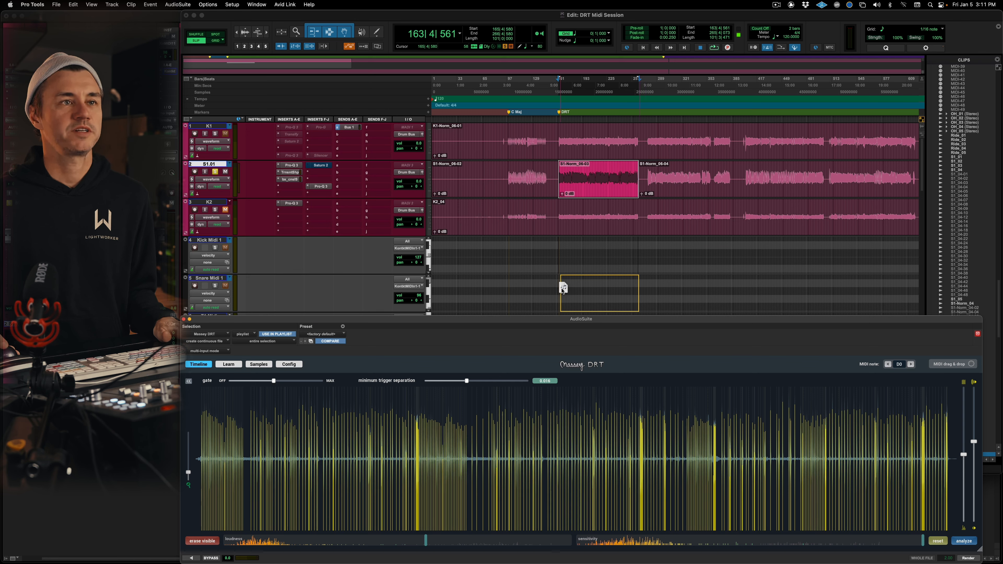
pyautogui.moveTo(591, 288); pyautogui.dragTo(592, 288)
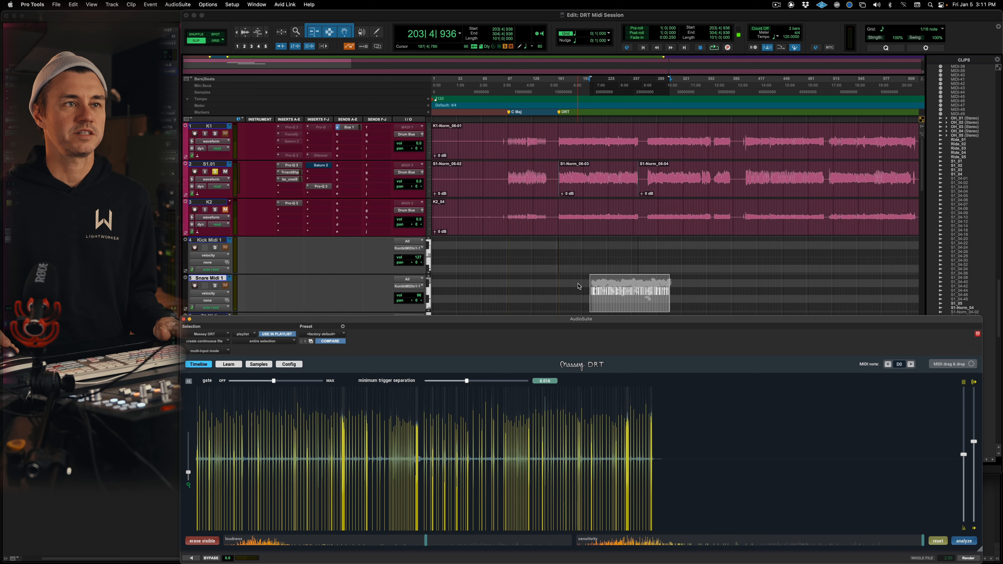
pyautogui.click(578, 286)
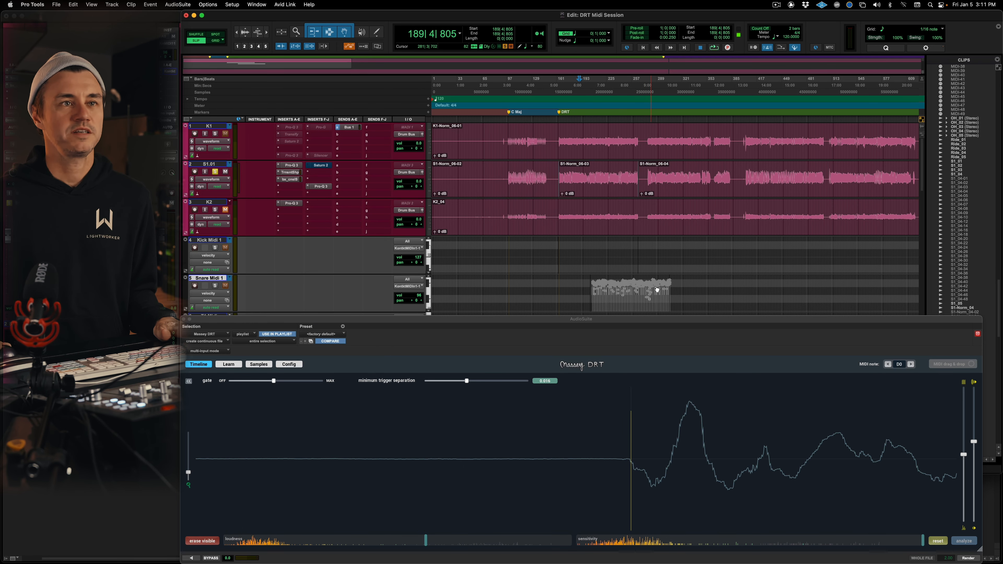
pyautogui.press('super+w')
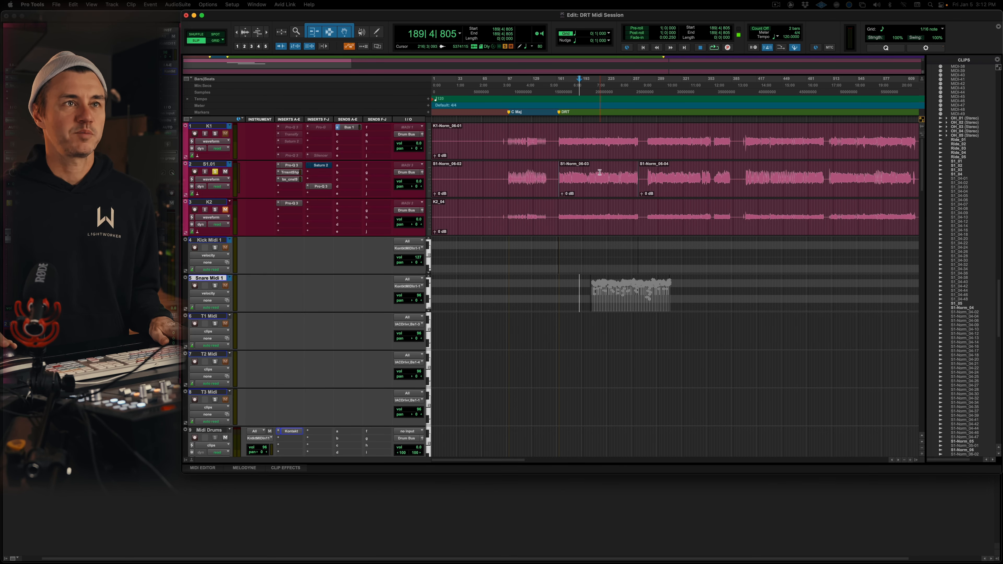
# - Audition the snare audio together with the new MIDI clip from about bar 214
pyautogui.click(598, 172)
pyautogui.press('space')
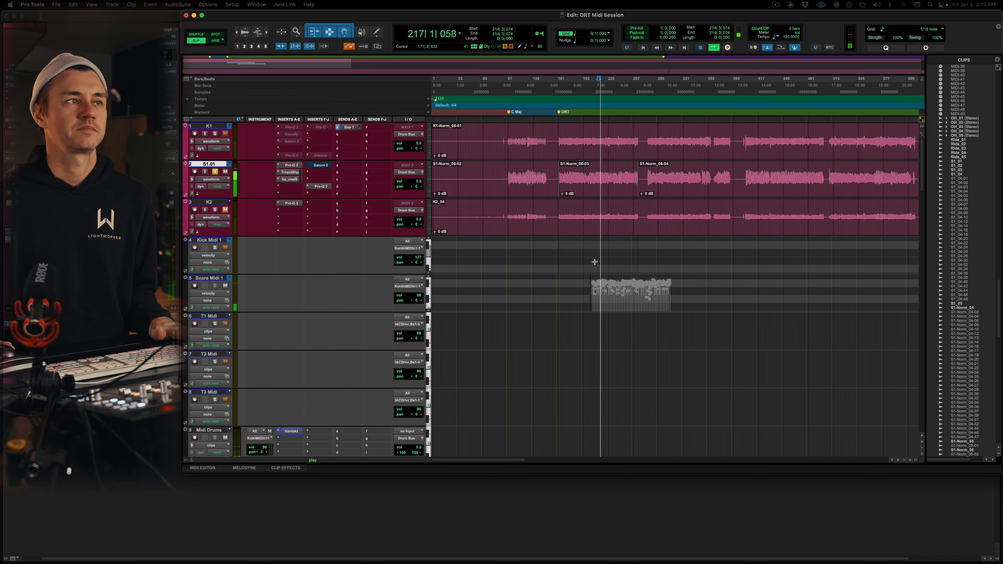
pyautogui.press('space')
# - Switch the Snare Midi 1 track to clips view and snap its MIDI clip's start to the start of S1-Norm_06-03
pyautogui.click(575, 289)
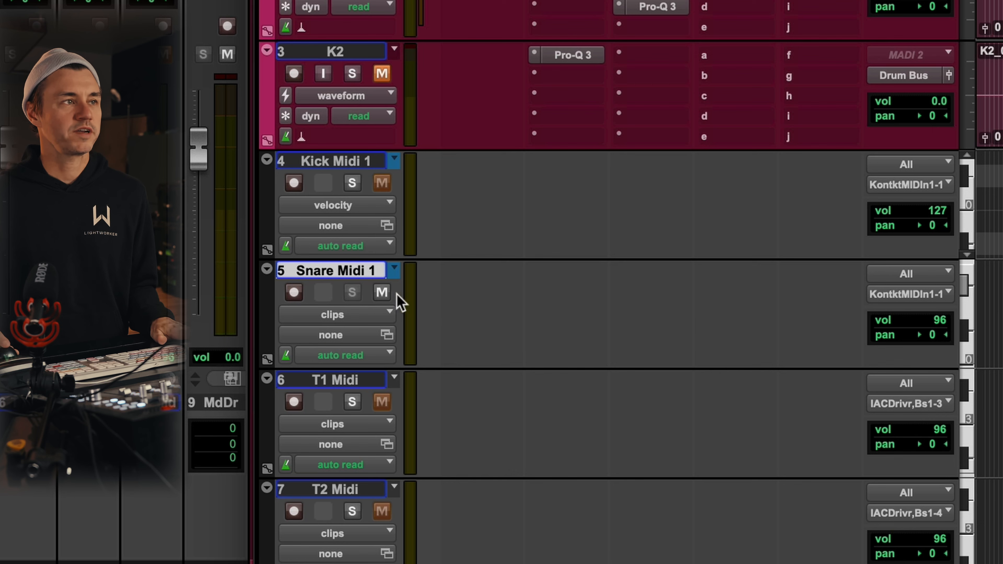
pyautogui.click(354, 316)
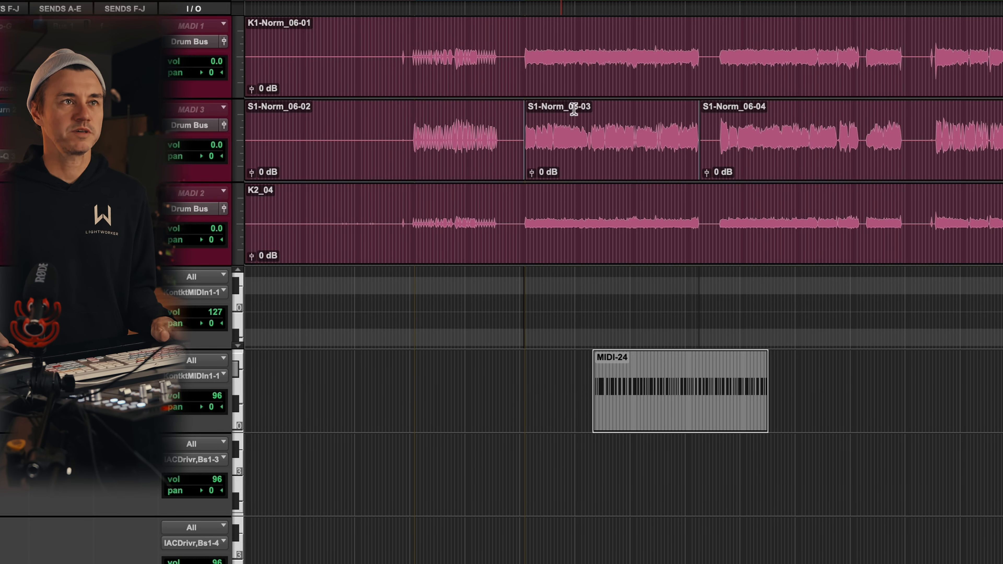
pyautogui.click(612, 154)
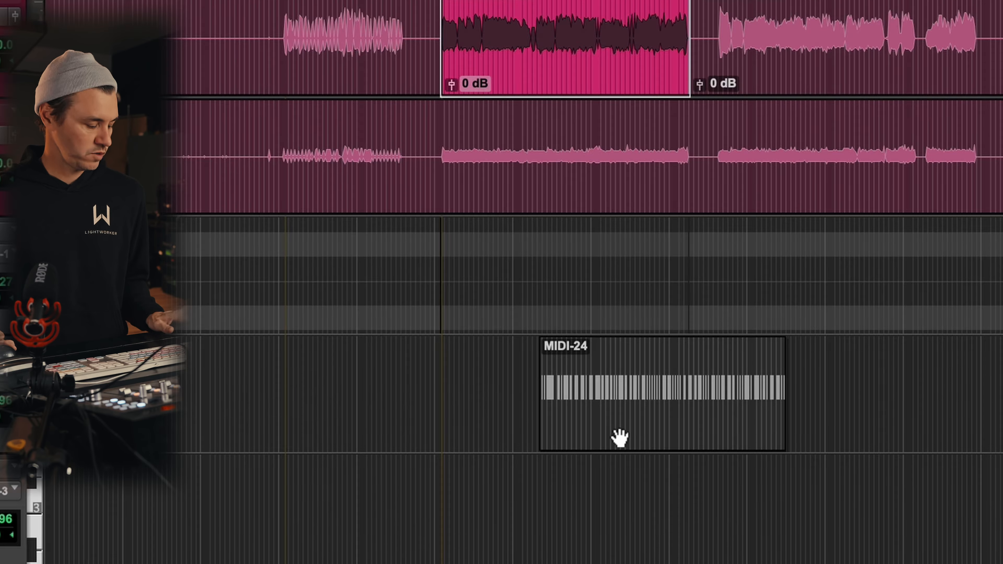
pyautogui.keyDown('ctrl'); pyautogui.click(620, 438); pyautogui.keyUp('ctrl')
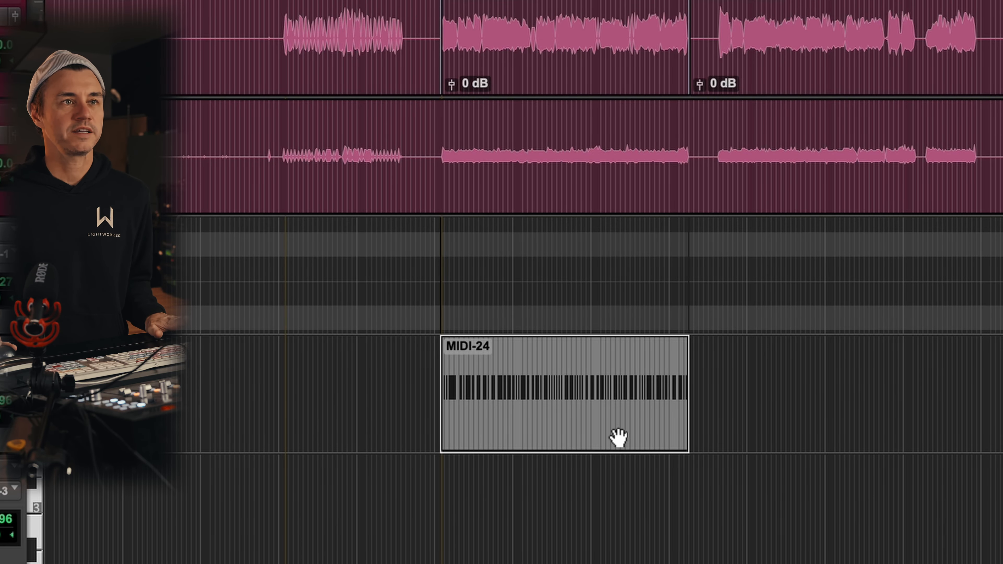
# - Play the S1-Norm_06-03 clip from its start, zoomed in, to check the MIDI snare notes against the audio hits
pyautogui.click(486, 42)
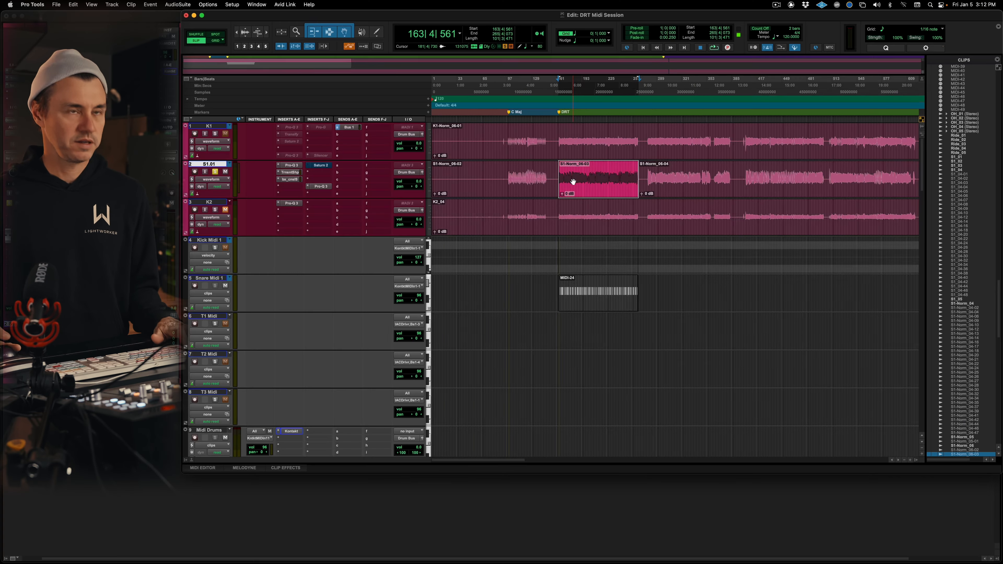
pyautogui.press('t')
pyautogui.press('t')
pyautogui.press('t')
pyautogui.press('space')
pyautogui.press('t')
pyautogui.press('t')
pyautogui.press('t')
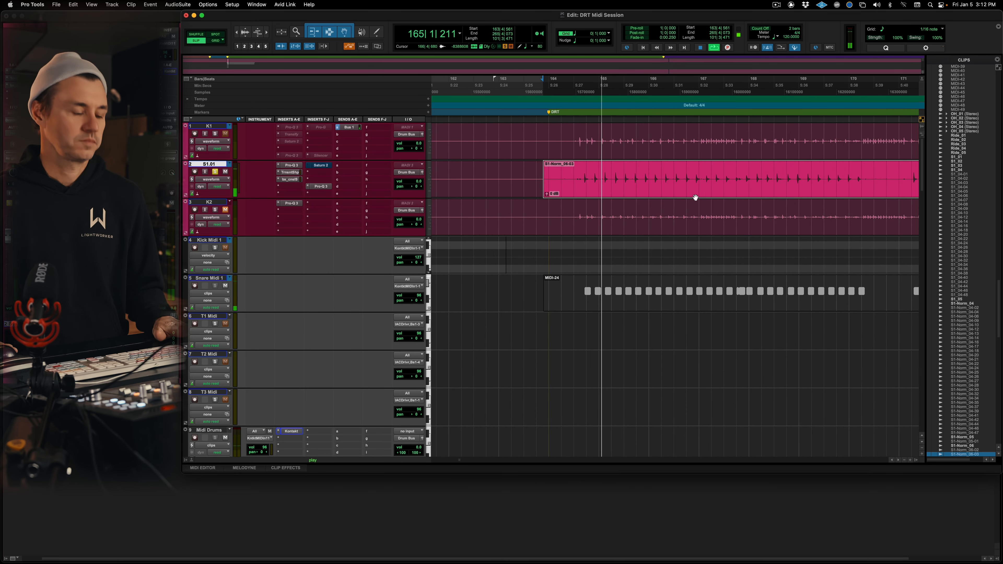
# - Stop playback, move the Snare Midi 1 track directly below S1.01, and switch it to velocity view
pyautogui.press('r')
pyautogui.press('r')
pyautogui.press('r')
pyautogui.press('r')
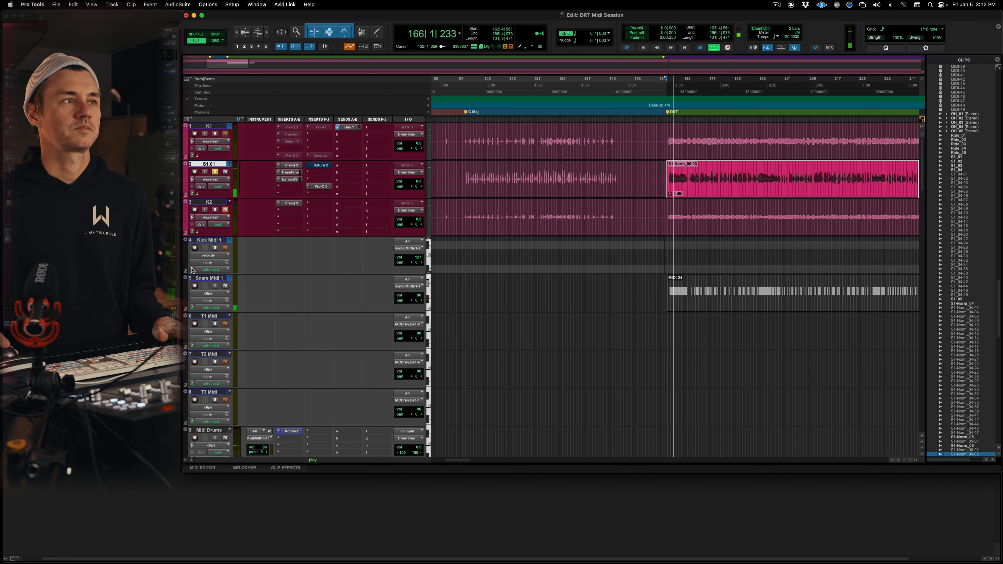
pyautogui.press('space')
pyautogui.moveTo(212, 281); pyautogui.dragTo(209, 203)
pyautogui.press('t')
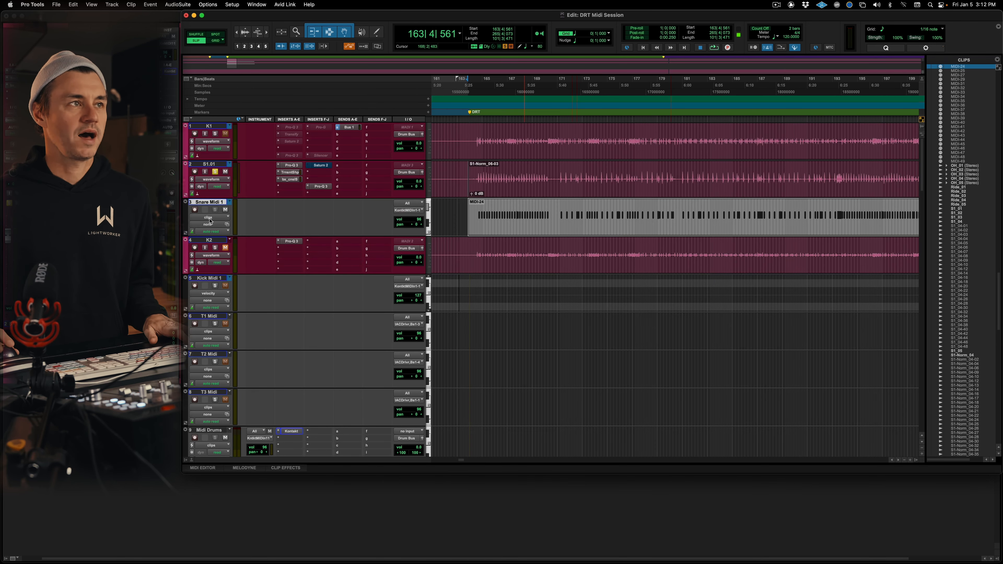
pyautogui.click(208, 217)
pyautogui.click(219, 233)
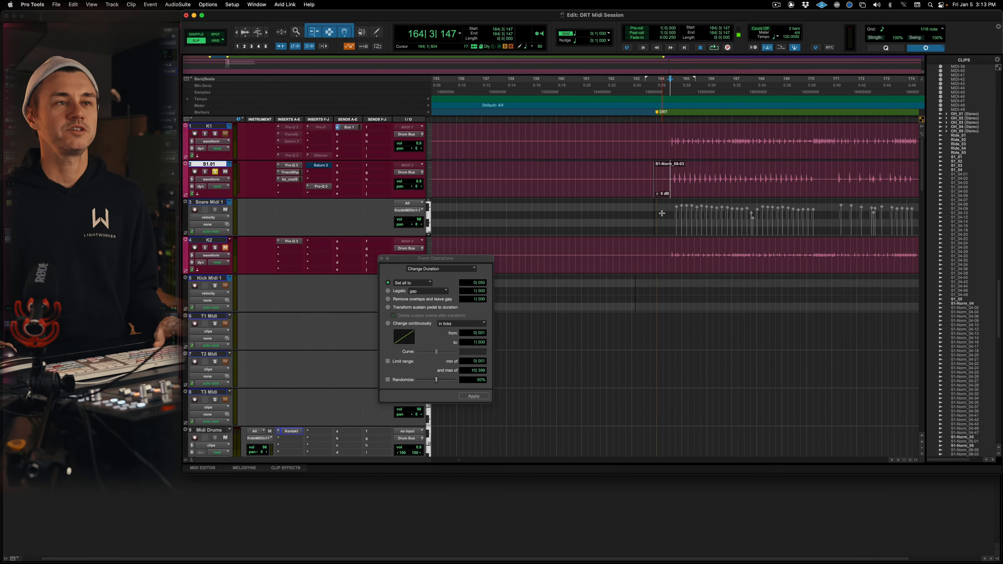
# - Examine a snare hit just after bar 164 at waveform level, comparing its transient with the MIDI note start on Snare Midi 1
pyautogui.click(661, 209)
pyautogui.press('t')
pyautogui.press('t')
pyautogui.press('t')
pyautogui.click(685, 227)
pyautogui.hscroll(5, 685, 227)
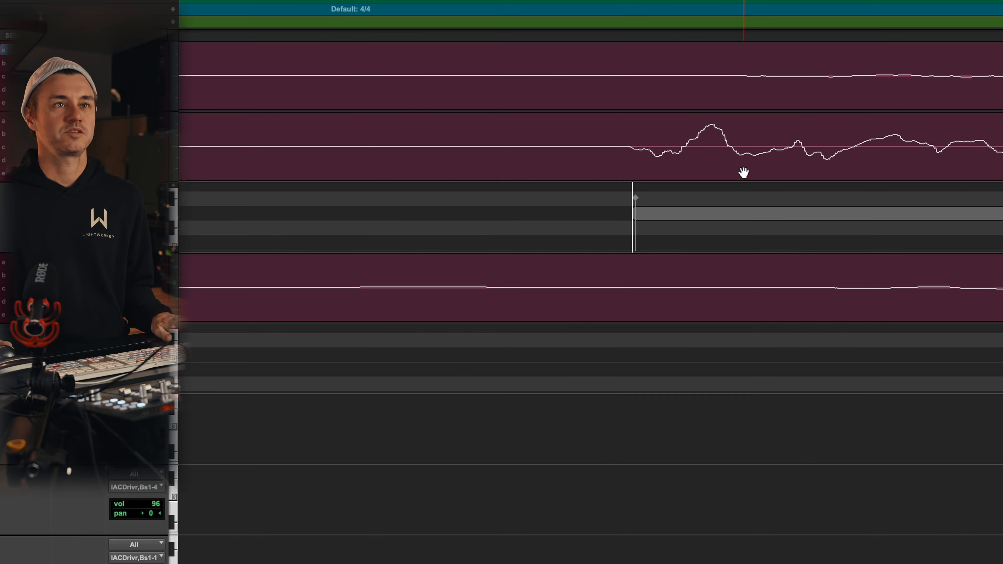
pyautogui.hscroll(2, 729, 192)
pyautogui.hscroll(2, 743, 173)
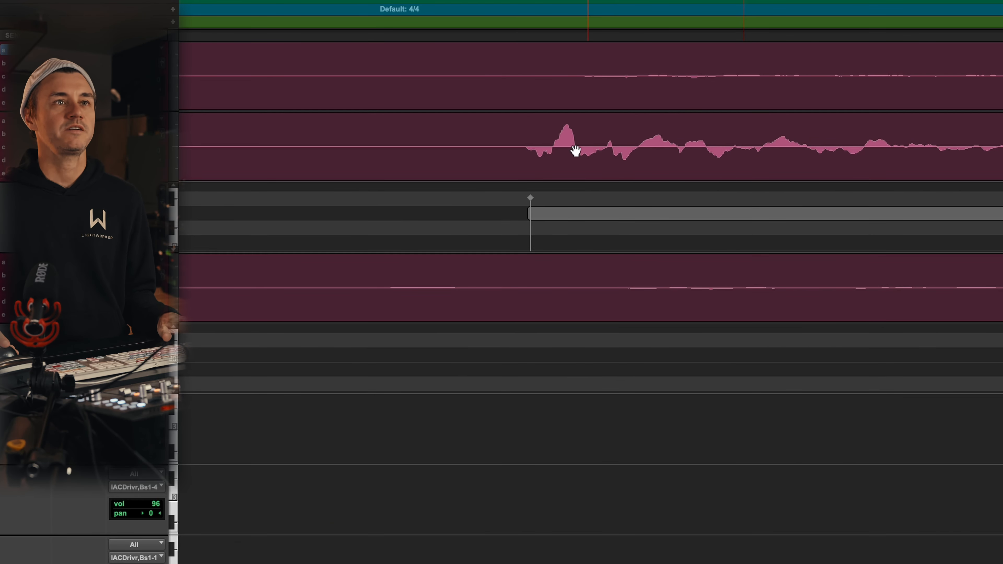
pyautogui.hscroll(-5, 535, 197)
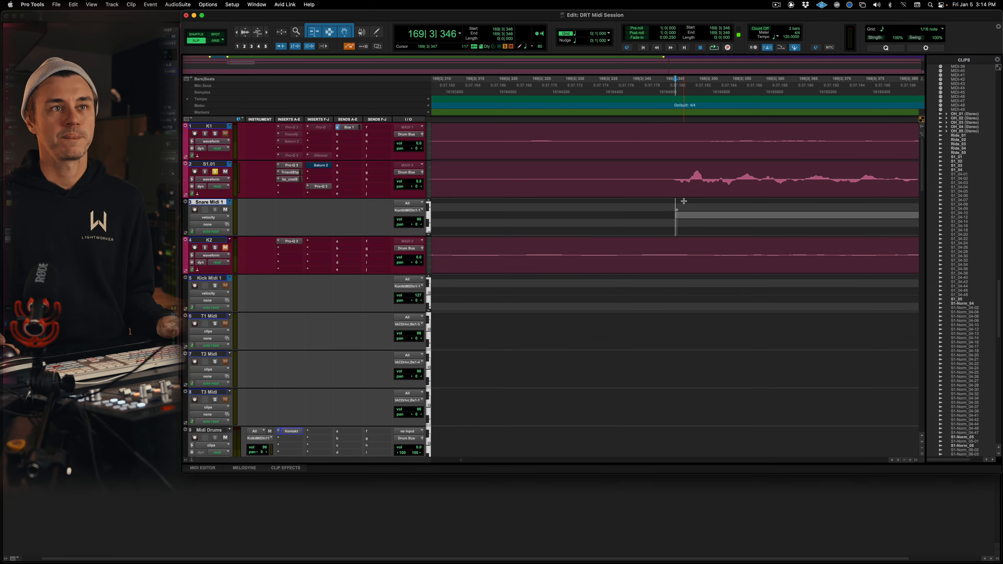
# - Step through the Snare Midi 1 notes from bar 169 to bar 179, comparing each note start with the S1.01 transient
pyautogui.press('Tab')
pyautogui.press('Tab')
pyautogui.press('Tab')
pyautogui.press('Tab')
pyautogui.press('Tab')
pyautogui.press('Tab')
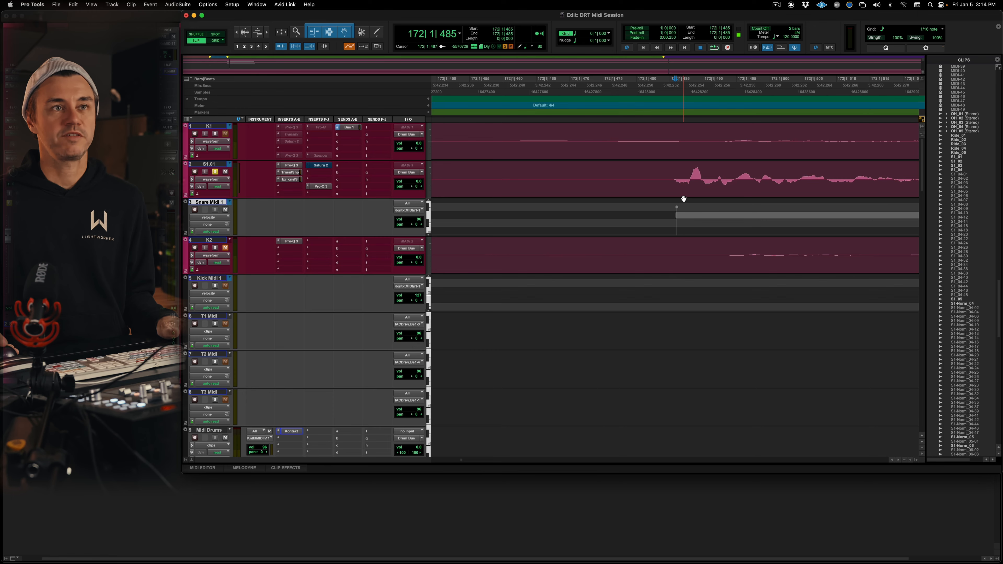
pyautogui.press('Tab')
pyautogui.press('Tab')
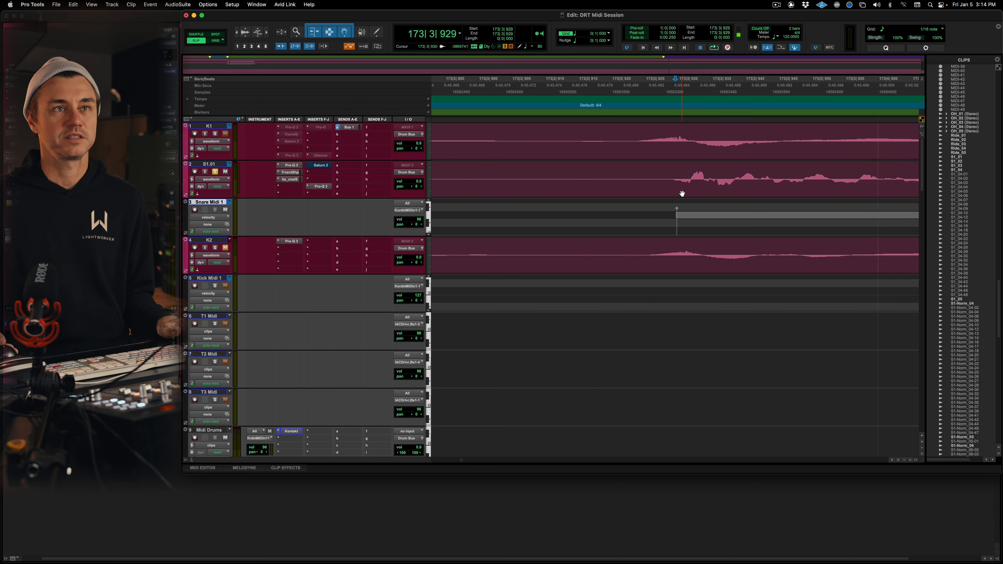
pyautogui.press('super+alt+bracketright')
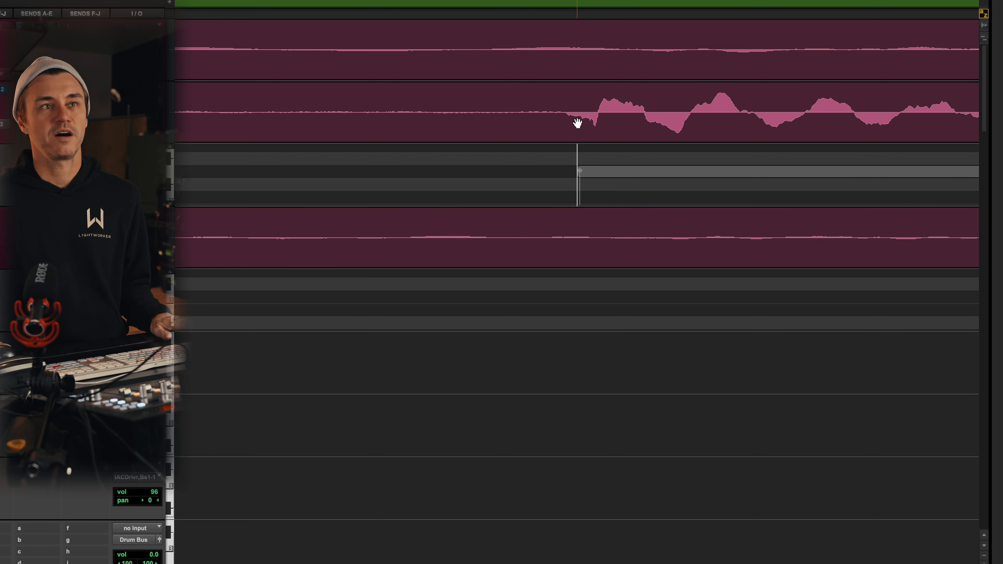
pyautogui.press('Tab')
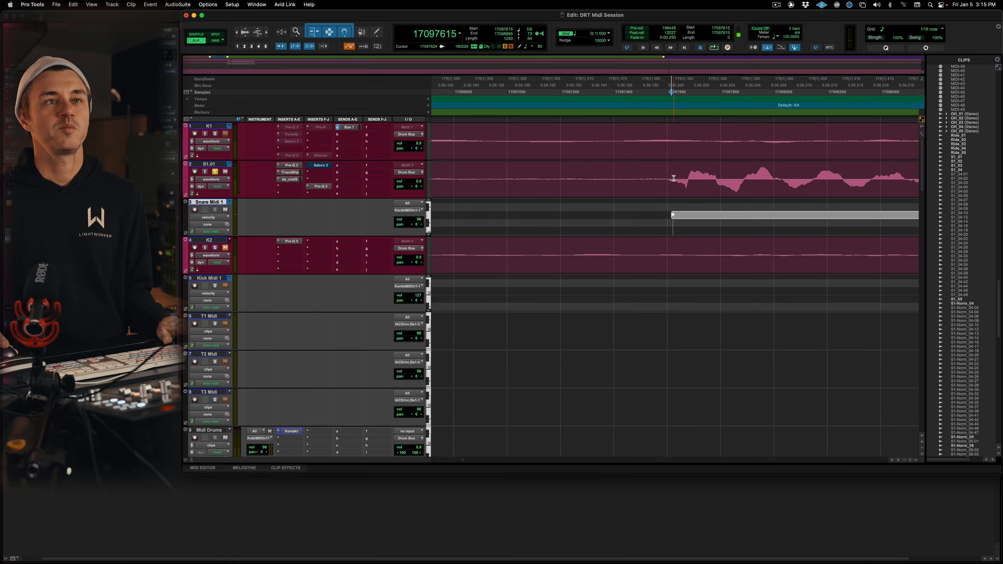
# - Cut away the short stretch of S1.01 audio at the onset of the quiet snare hit at bar 179
pyautogui.moveTo(676, 176); pyautogui.dragTo(663, 177)
pyautogui.press('Delete')
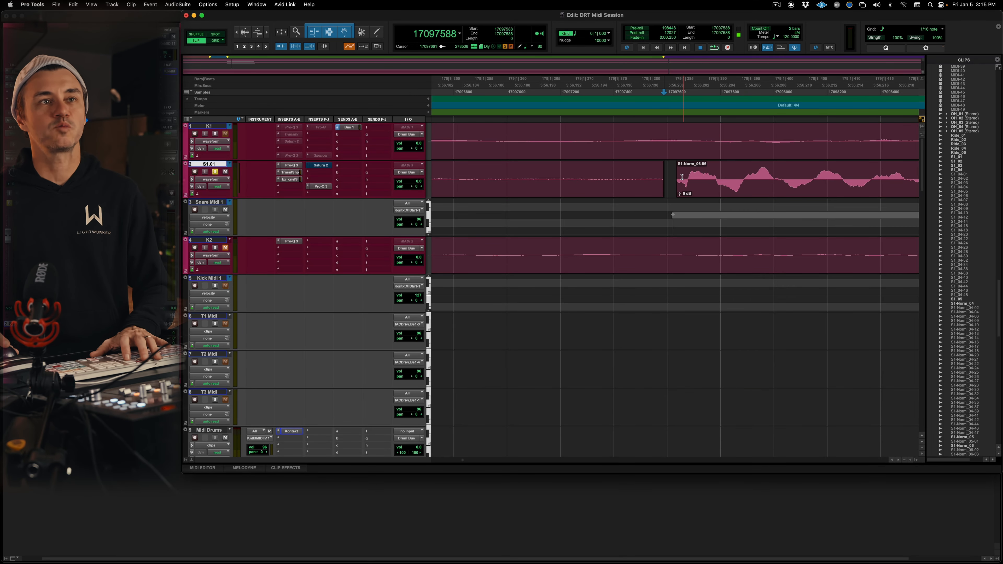
pyautogui.press('Delete')
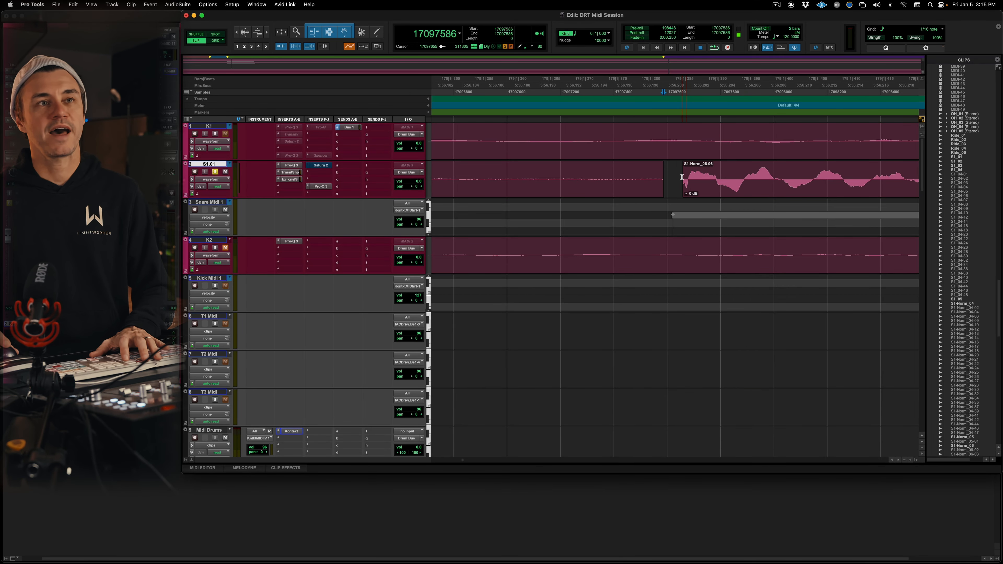
pyautogui.moveTo(685, 178); pyautogui.dragTo(664, 175)
pyautogui.click(671, 182)
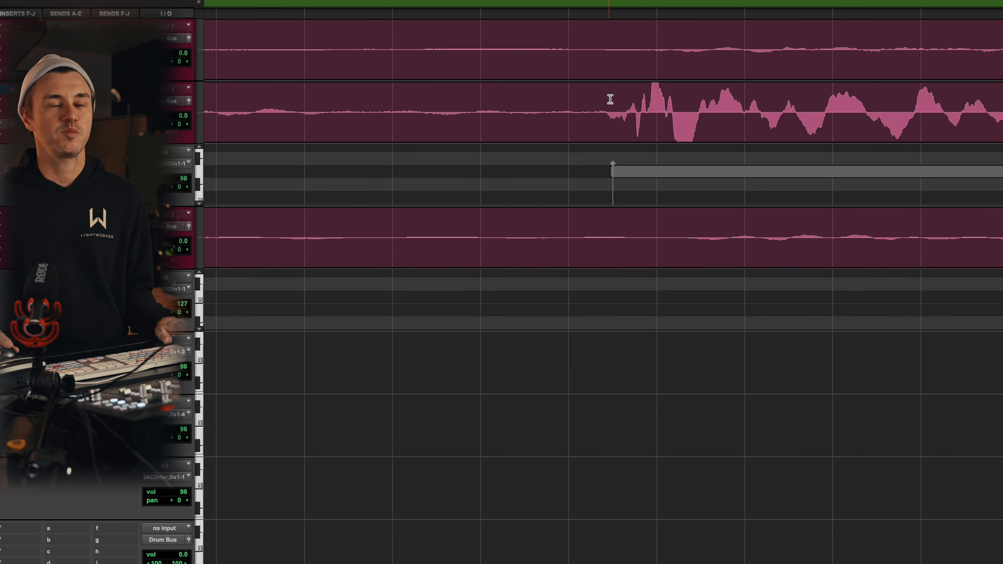
# - Compare the next snare hit near bar 179 with the other drum tracks, and play the passage against its MIDI notes
pyautogui.scroll(-6, 626, 147)
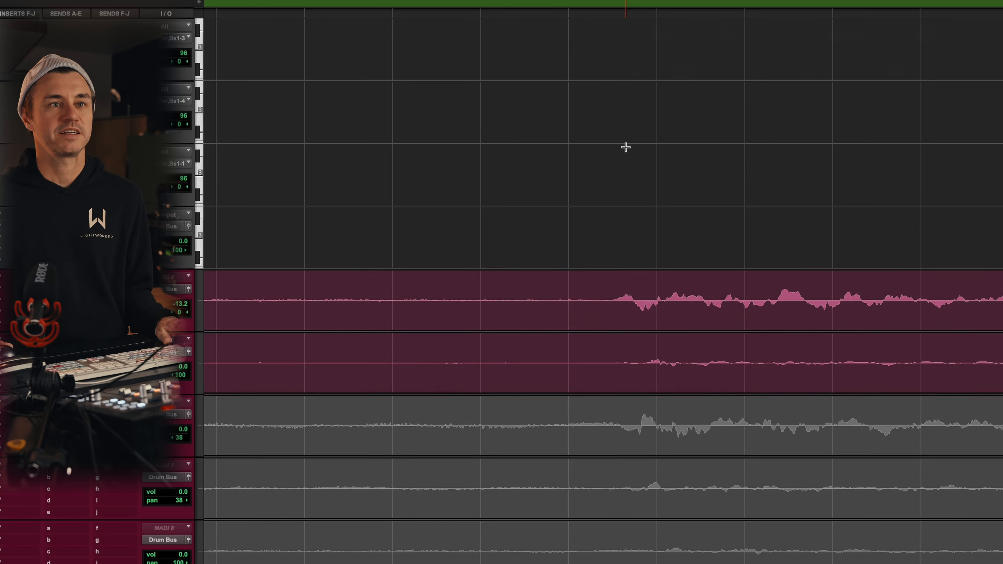
pyautogui.scroll(6, 625, 147)
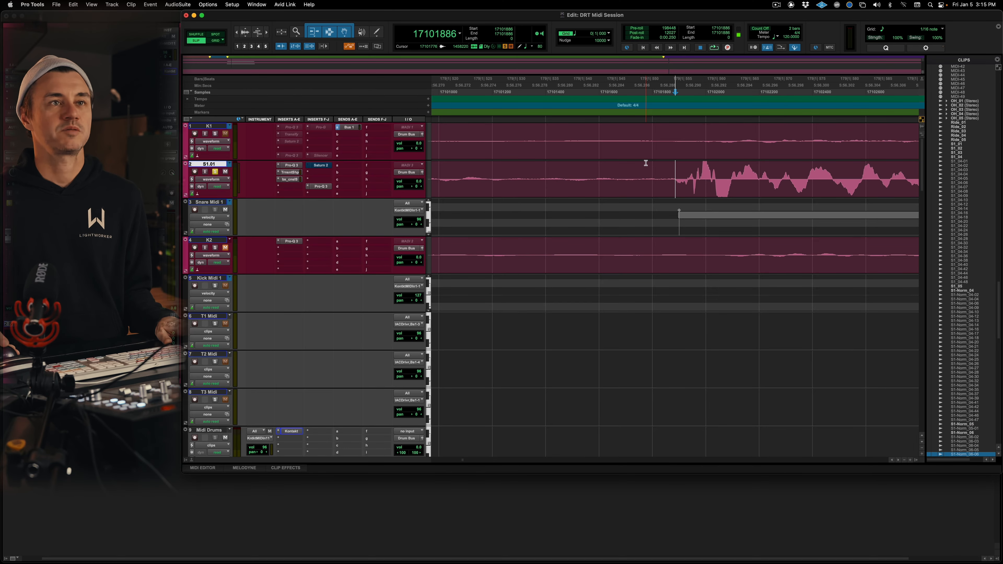
pyautogui.press('r')
pyautogui.press('r')
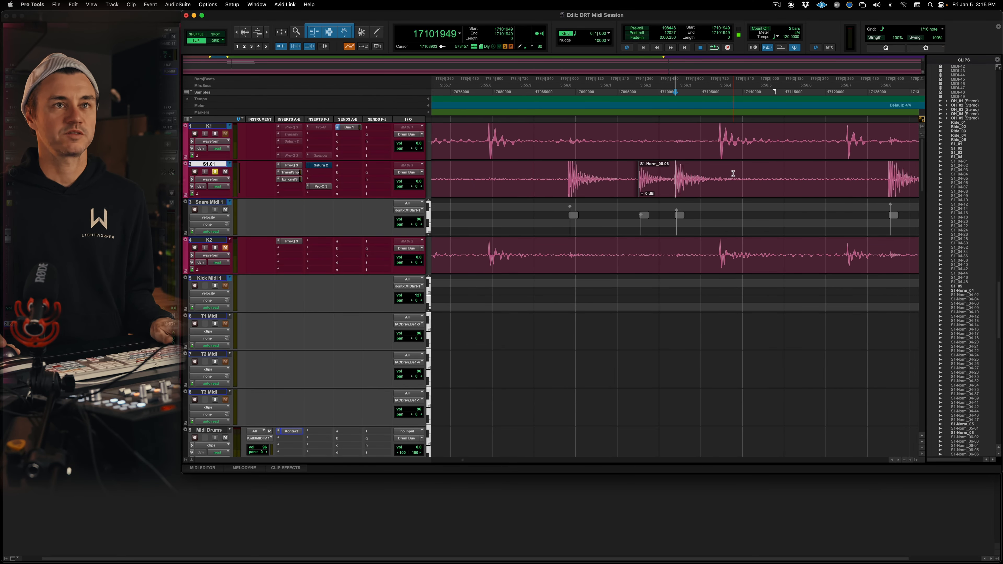
pyautogui.press('r')
pyautogui.press('r')
pyautogui.press('r')
pyautogui.press('r')
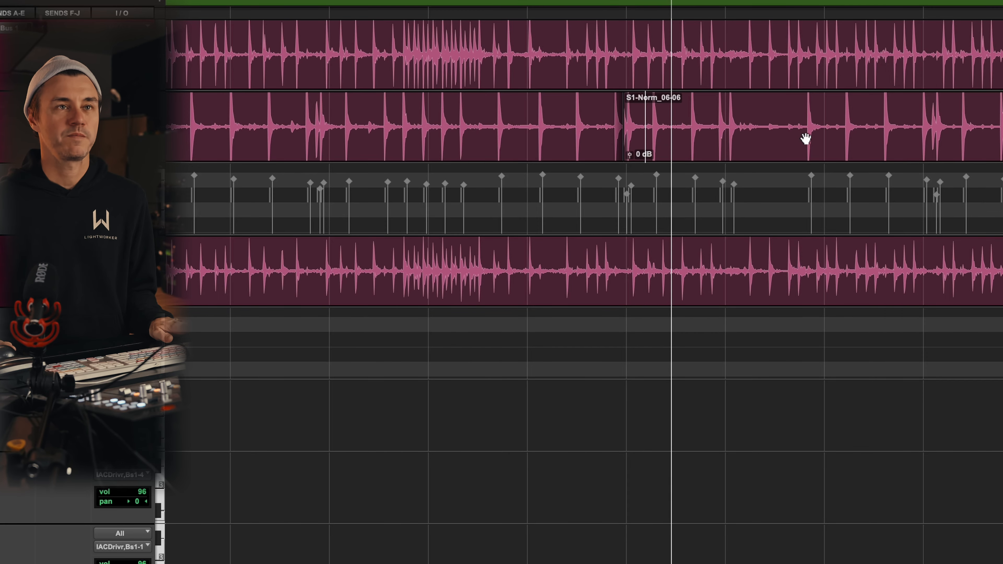
pyautogui.hscroll(5, 768, 184)
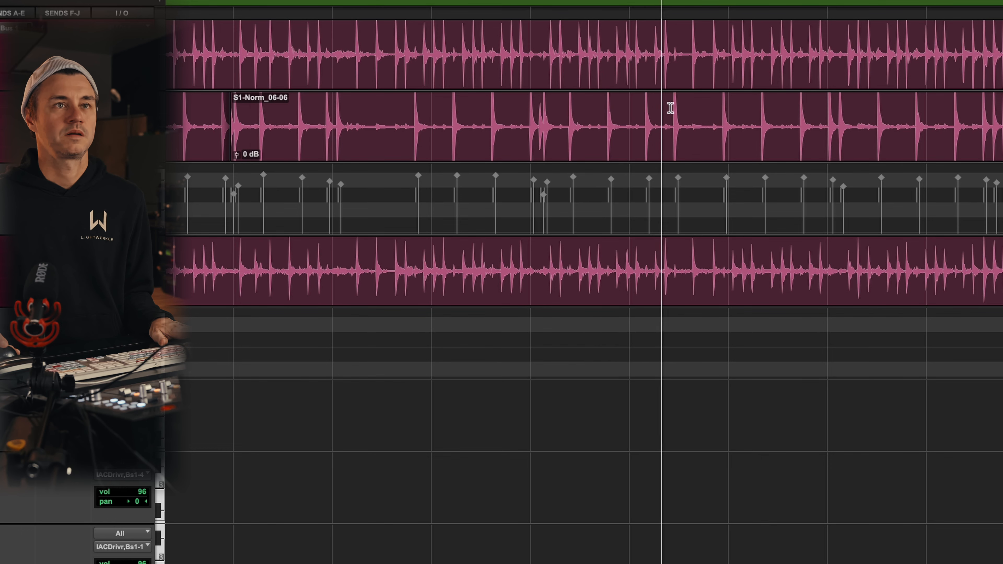
pyautogui.hscroll(4, 742, 113)
pyautogui.press('space')
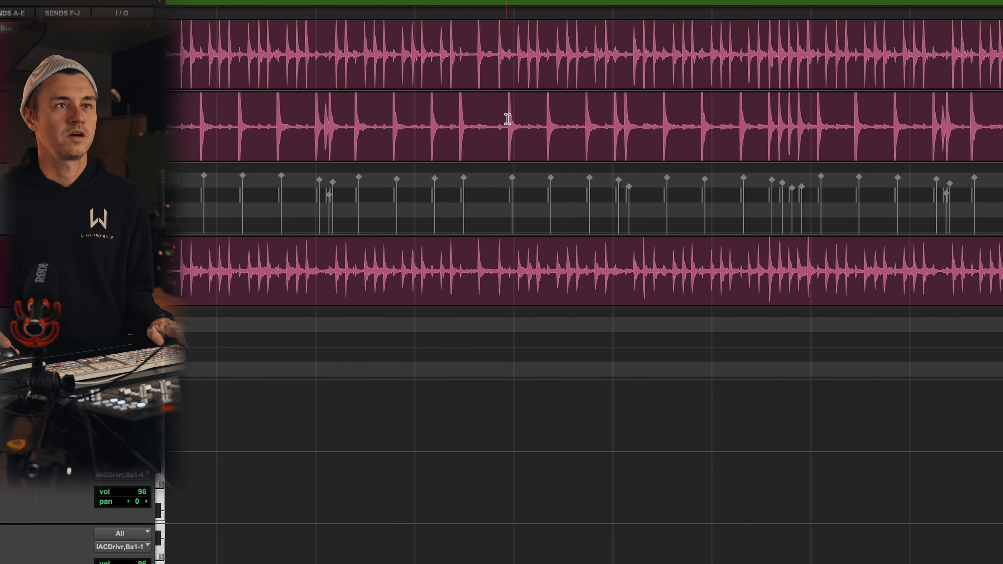
# - Examine a snare hit further along S1.01 at sample level against the start of its MIDI note
pyautogui.click(506, 120)
pyautogui.press('t')
pyautogui.press('t')
pyautogui.press('t')
pyautogui.press('t')
pyautogui.press('t')
pyautogui.press('t')
pyautogui.press('t')
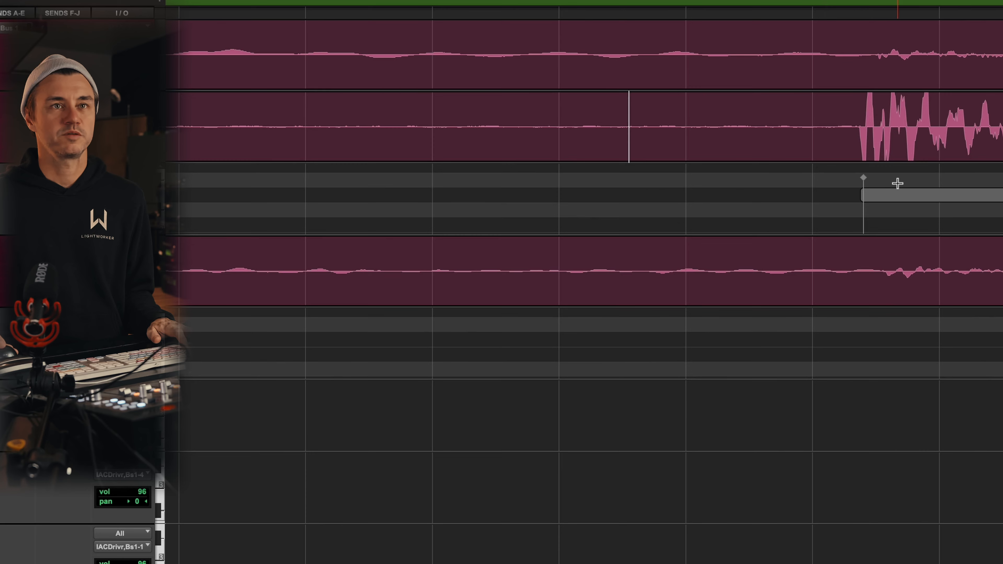
pyautogui.press('t')
pyautogui.press('t')
pyautogui.press('t')
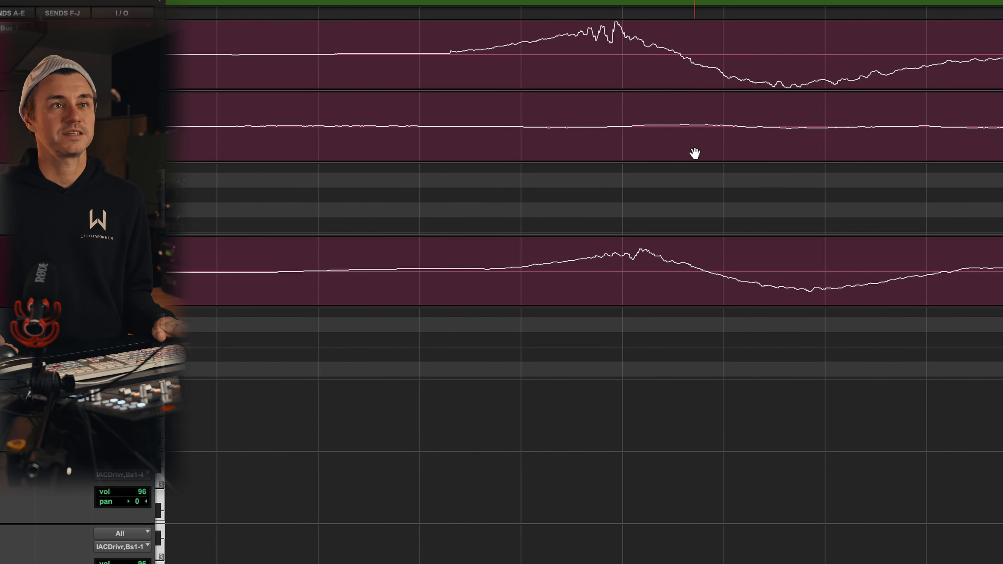
pyautogui.press('Tab')
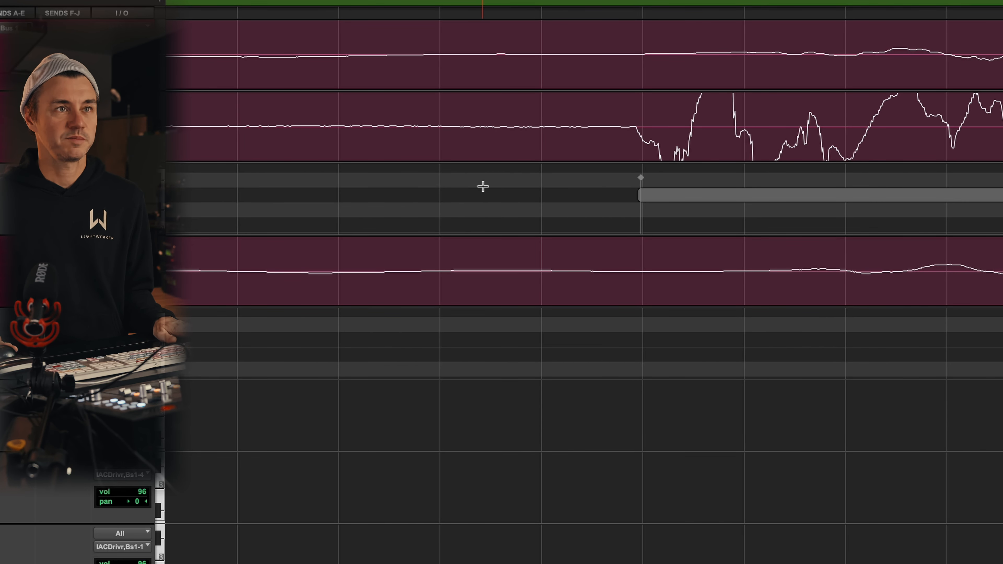
# - Step through the following Snare Midi 1 notes at sample level, checking each note start against its snare transient
pyautogui.press('Tab')
pyautogui.press('Tab')
pyautogui.press('Tab')
pyautogui.press('Tab')
pyautogui.press('Tab')
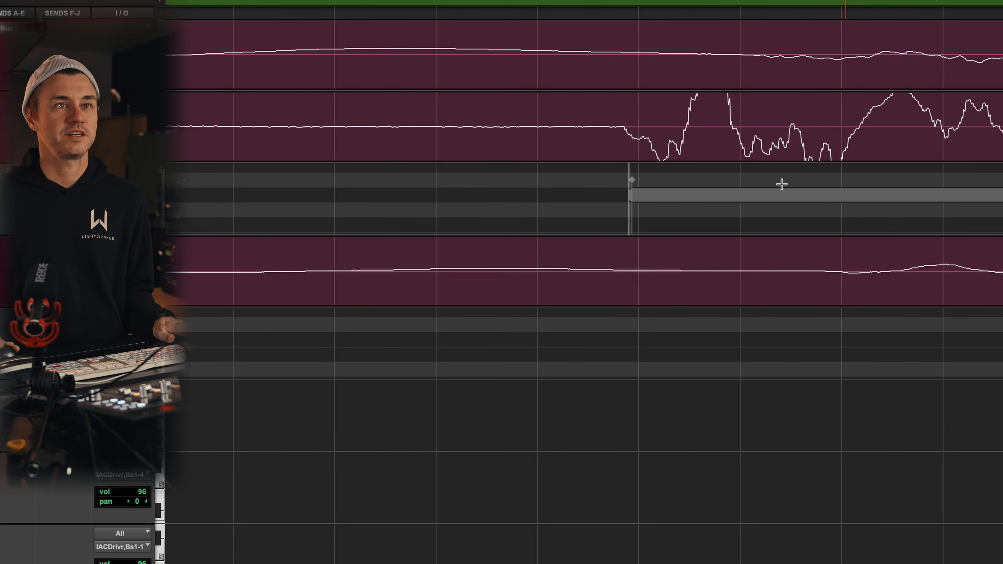
pyautogui.press('Tab')
pyautogui.press('Tab')
pyautogui.press('Tab')
pyautogui.press('Tab')
pyautogui.press('Tab')
pyautogui.press('Tab')
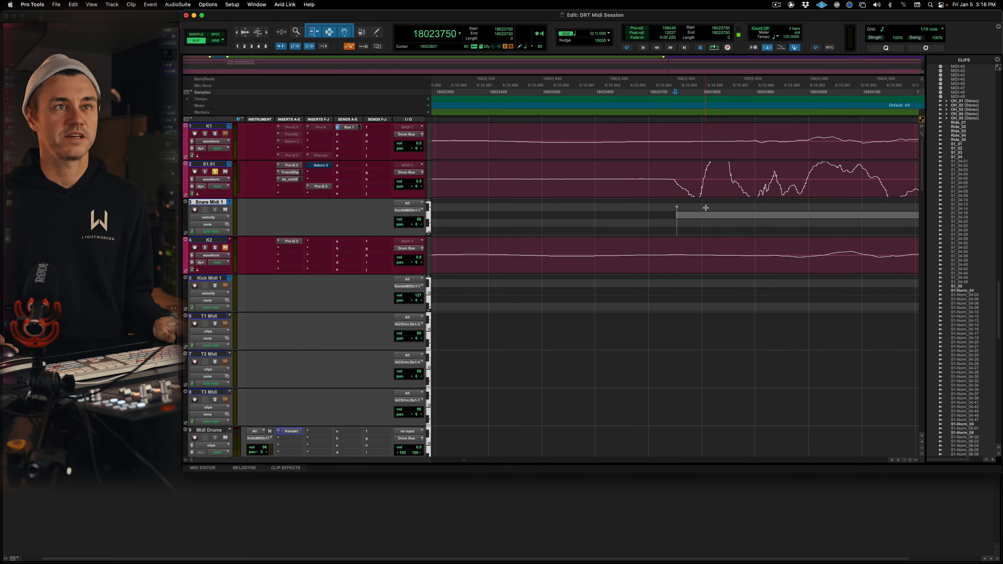
pyautogui.press('Tab')
pyautogui.press('Tab')
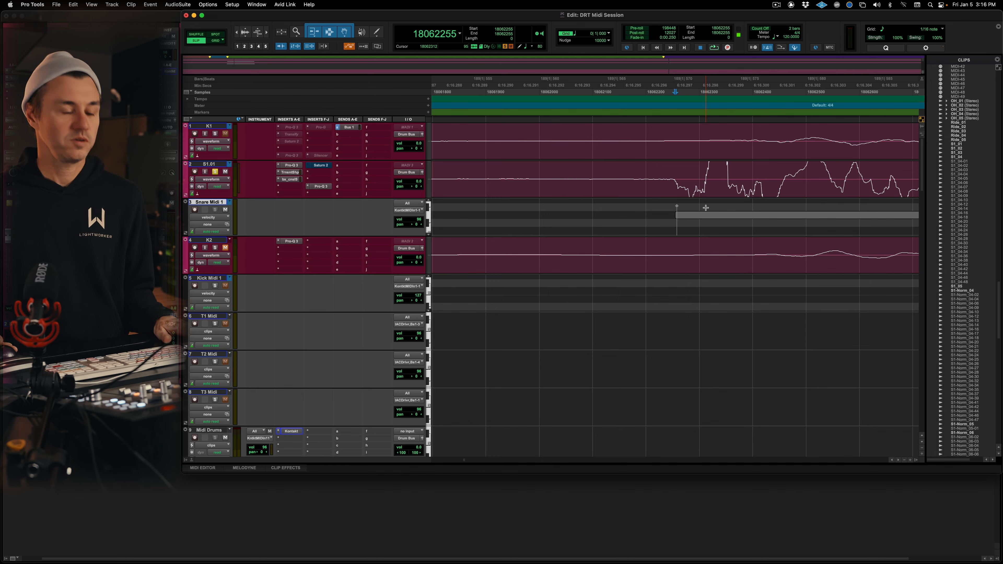
# - Check further snare notes around bar 191 one by one against the S1.01 waveform in a wider view
pyautogui.press('r')
pyautogui.press('r')
pyautogui.press('Tab')
pyautogui.press('Tab')
pyautogui.press('Tab')
pyautogui.press('Tab')
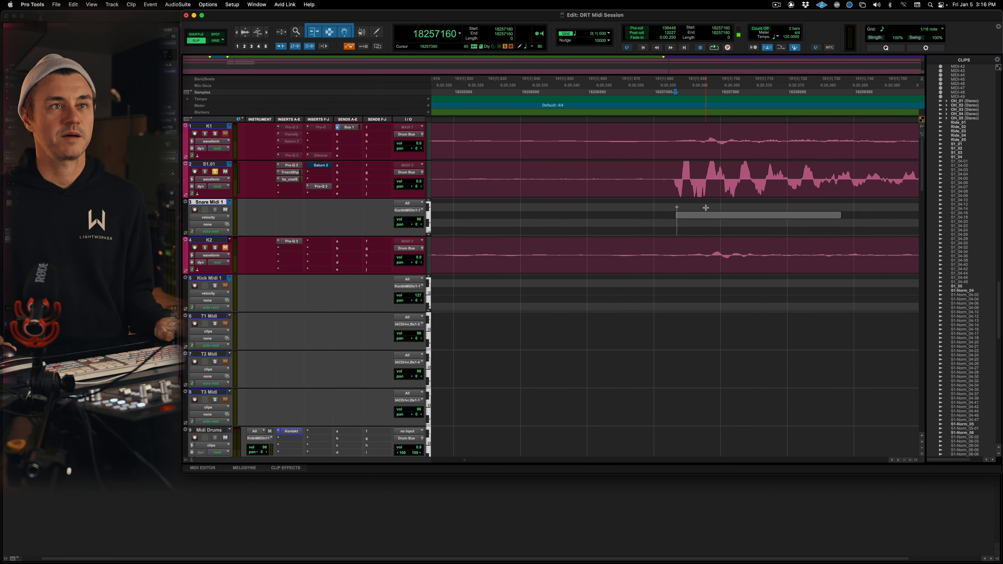
pyautogui.press('Tab')
pyautogui.press('Tab')
pyautogui.press('Tab')
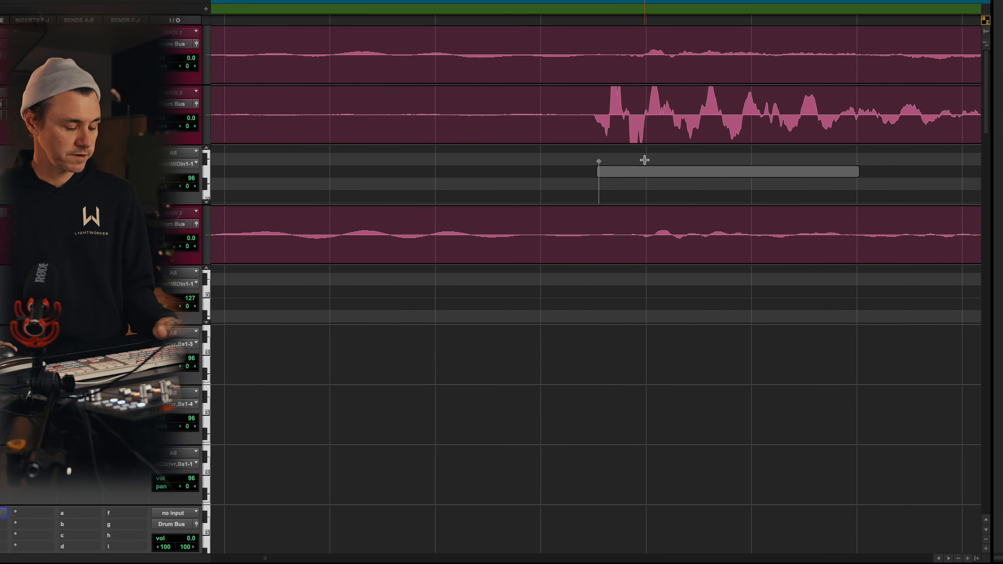
# - Return to the full snare section and place the Massey DRT AudioSuite window below the snare tracks
pyautogui.press('r')
pyautogui.press('r')
pyautogui.press('r')
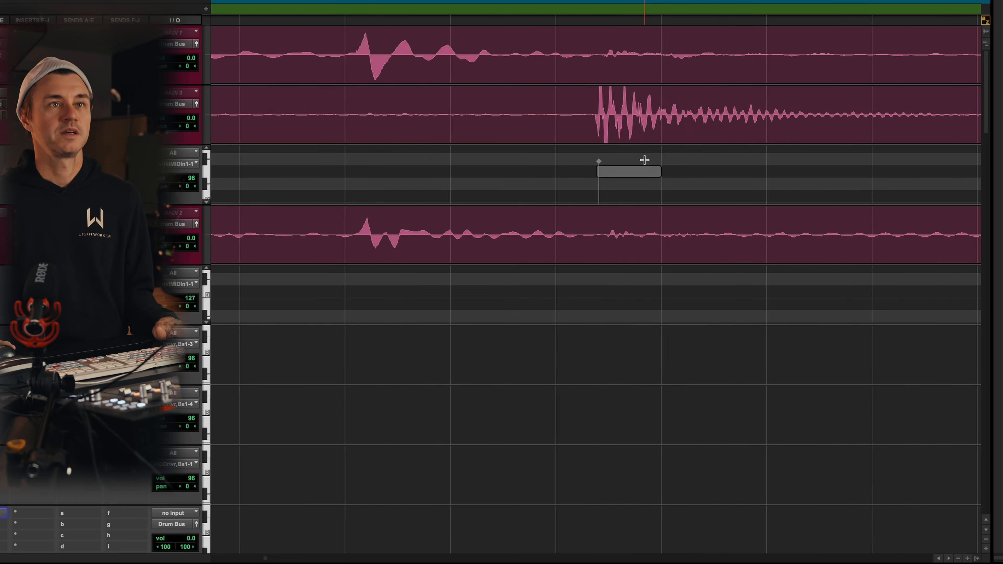
pyautogui.press('r')
pyautogui.press('r')
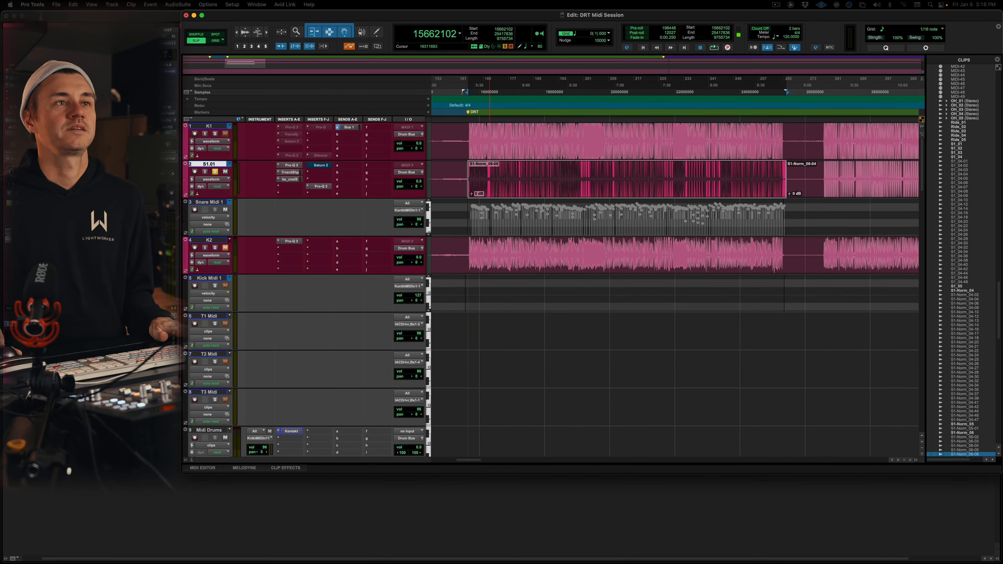
pyautogui.moveTo(425, 563); pyautogui.dragTo(444, 261)
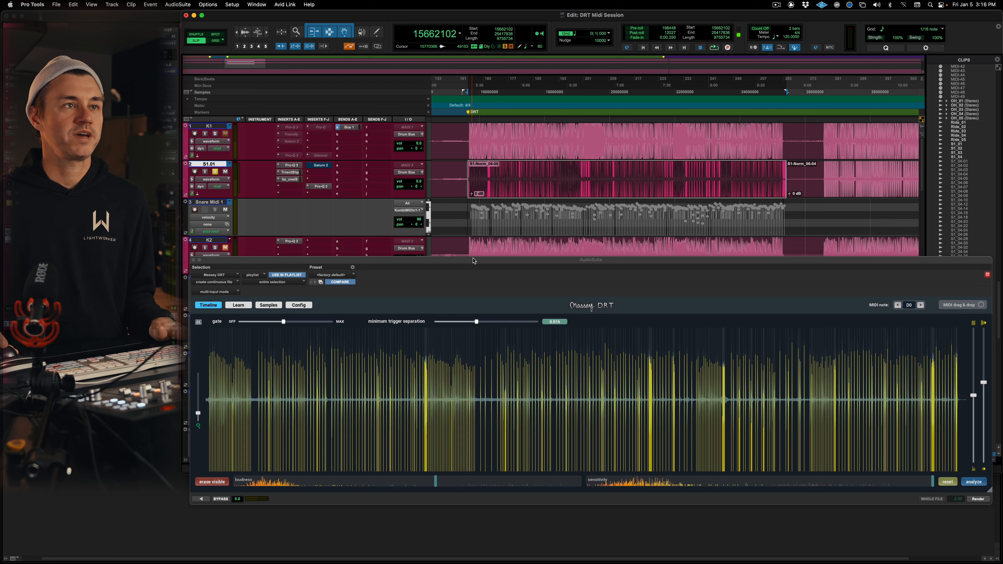
# - Select the main snare clip on S1.01 and locate its first hit's transient near bar 164
pyautogui.doubleClick(486, 179)
pyautogui.press('t')
pyautogui.press('t')
pyautogui.press('t')
pyautogui.press('t')
pyautogui.press('t')
pyautogui.press('t')
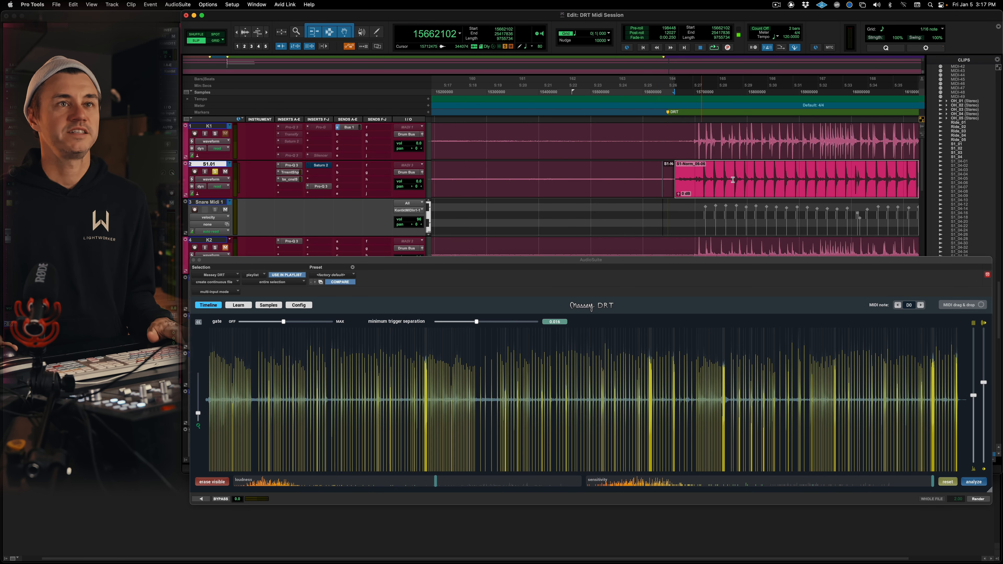
pyautogui.hscroll(4, 739, 178)
pyautogui.click(651, 178)
pyautogui.press('Tab')
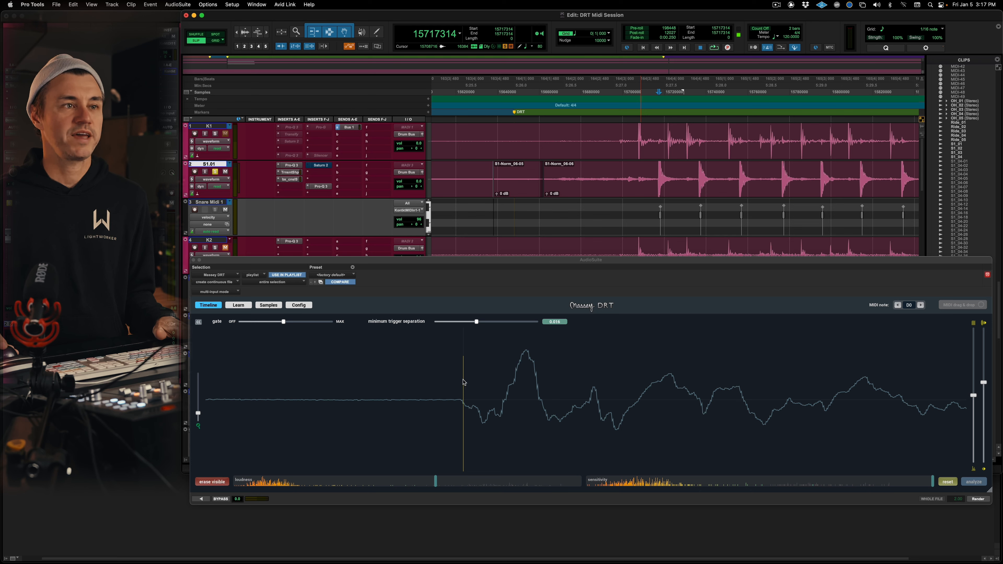
# - Examine DRT's trigger on the first snare hit, and inspect the following S1.01 transients at different waveform heights
pyautogui.click(463, 440)
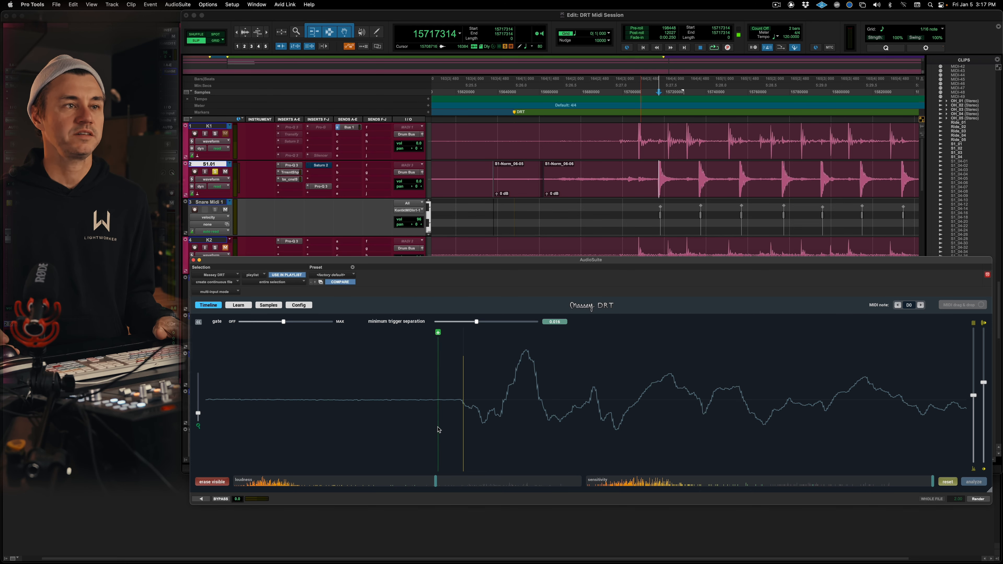
pyautogui.press('Tab')
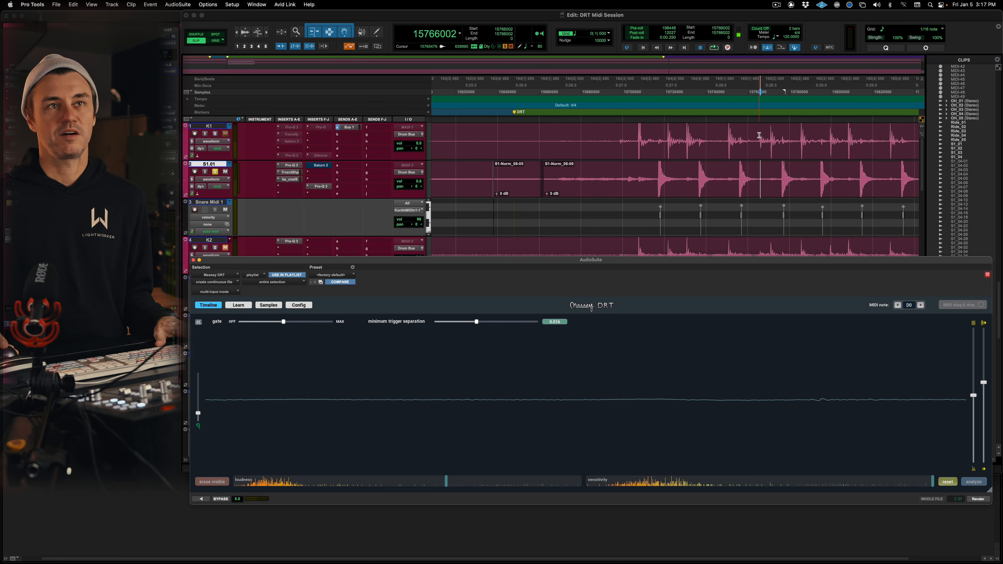
pyautogui.press('super+alt+bracketright')
pyautogui.press('super+alt+bracketleft')
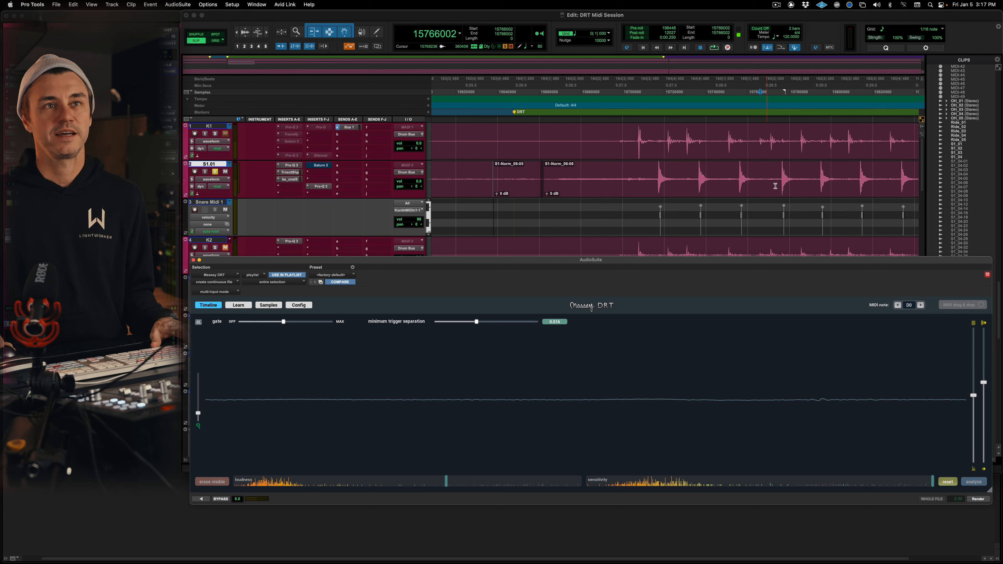
# - Check DRT's triggers against successive S1.01 snare transients from bar 164 onward, and reselect the main snare clip
pyautogui.press('Tab')
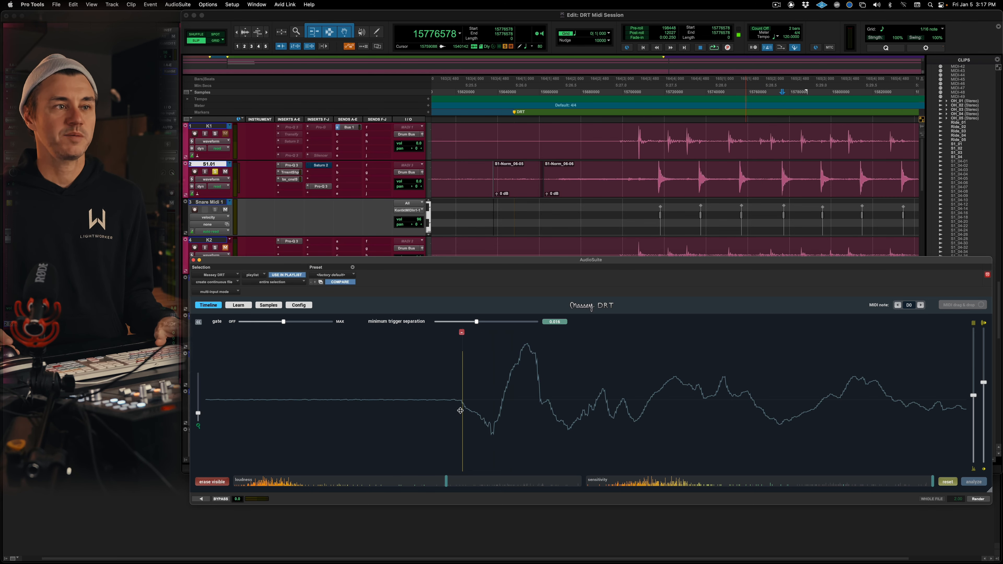
pyautogui.press('Tab')
pyautogui.press('Tab')
pyautogui.press('Tab')
pyautogui.press('Tab')
pyautogui.press('Tab')
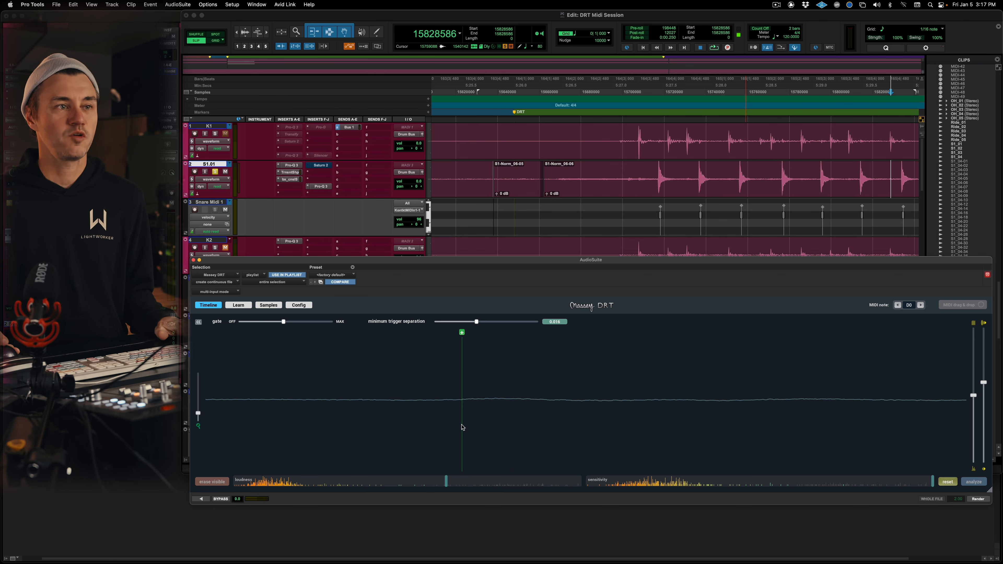
pyautogui.press('Tab')
pyautogui.press('Tab')
pyautogui.press('Tab')
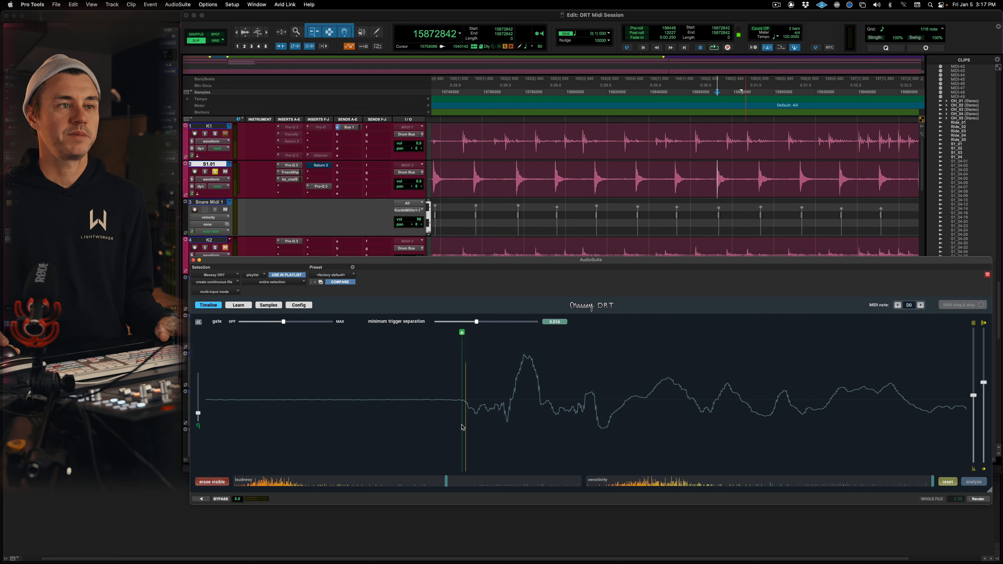
pyautogui.press('Tab')
pyautogui.press('Tab')
pyautogui.press('Tab')
pyautogui.press('Tab')
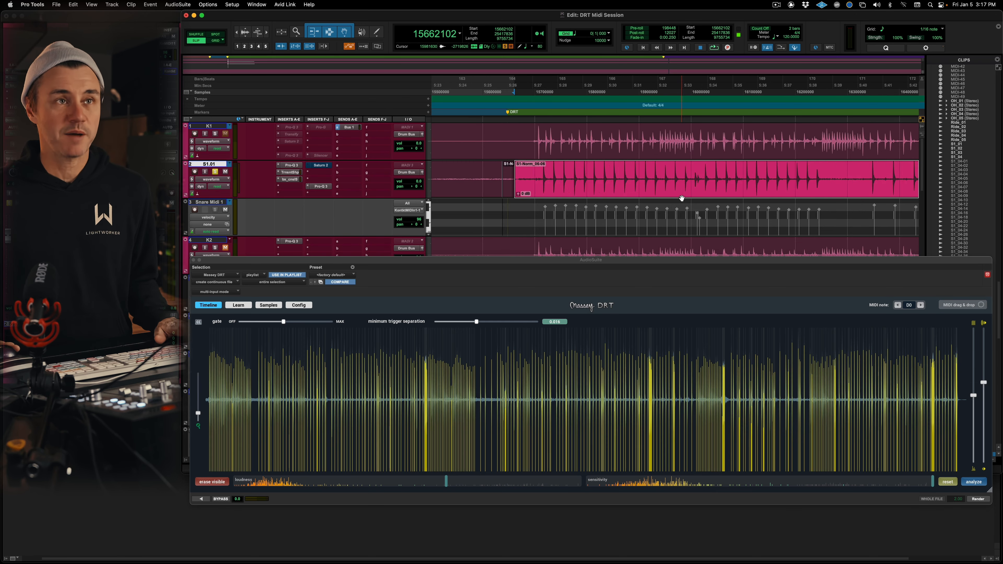
# - Locate an early snare note on Snare Midi 1 in bar 164 beneath its S1.01 hit
pyautogui.press('r')
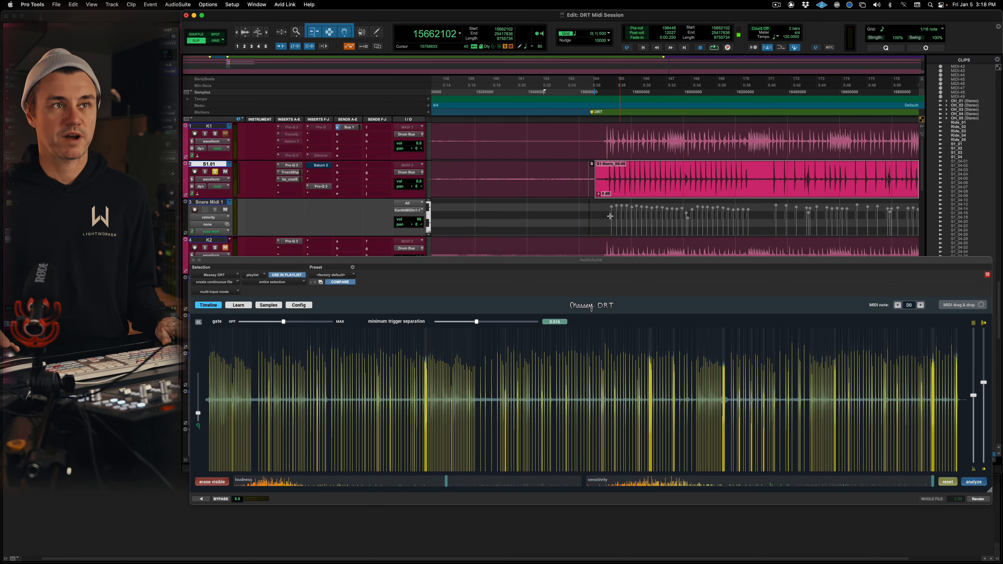
pyautogui.click(620, 215)
pyautogui.press('t')
pyautogui.press('t')
pyautogui.press('t')
pyautogui.press('t')
pyautogui.press('t')
pyautogui.press('t')
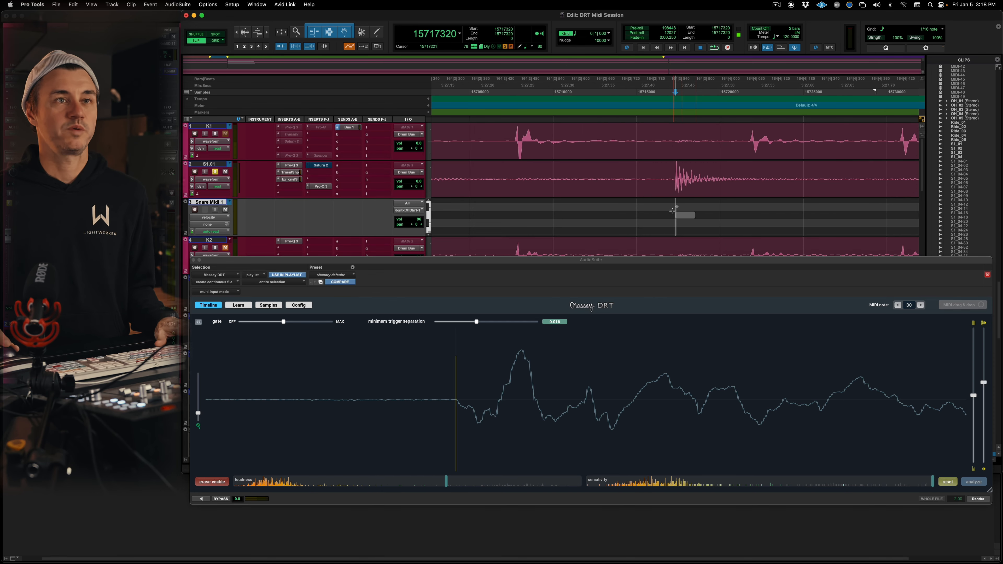
# - Compare the start of that Snare Midi 1 note with the S1.01 transient at close range
pyautogui.press('t')
pyautogui.press('t')
pyautogui.press('t')
pyautogui.press('t')
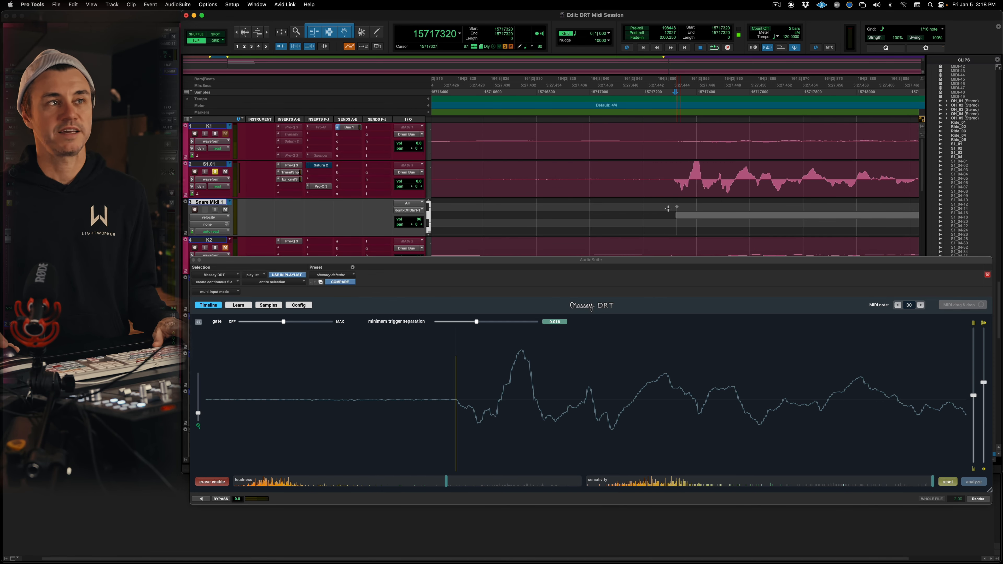
pyautogui.press('r')
pyautogui.press('t')
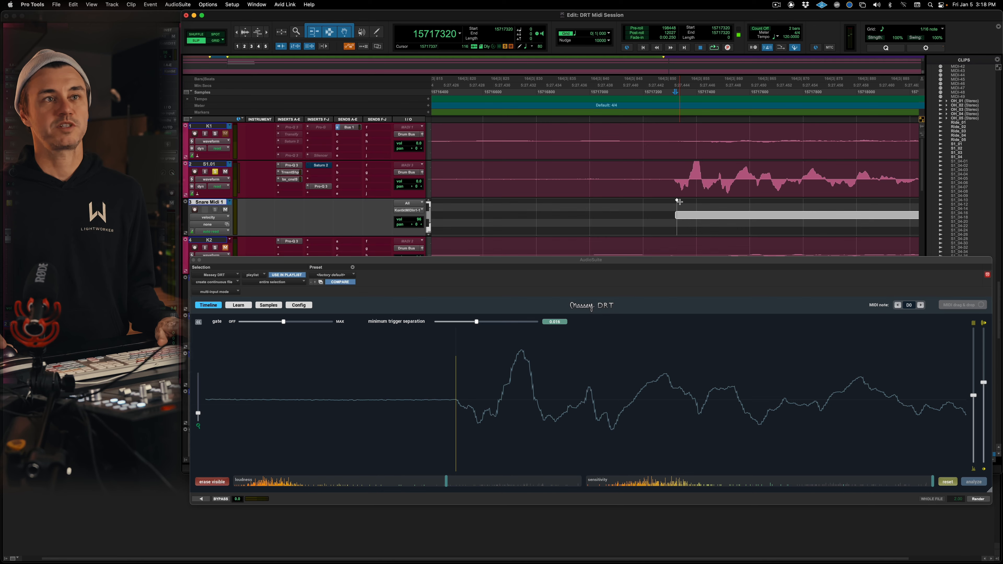
pyautogui.press('r')
pyautogui.press('r')
pyautogui.press('t')
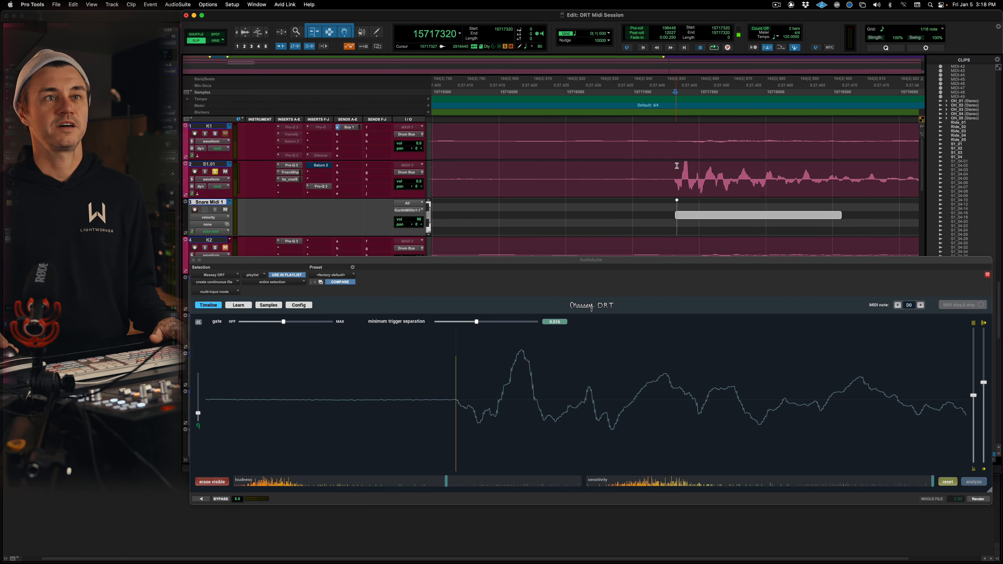
pyautogui.press('t')
pyautogui.press('t')
pyautogui.press('r')
# - Check the following Snare Midi 1 notes through bar 166 one by one against the S1.01 and DRT waveforms
pyautogui.press('Tab')
pyautogui.press('Tab')
pyautogui.press('Tab')
pyautogui.press('Tab')
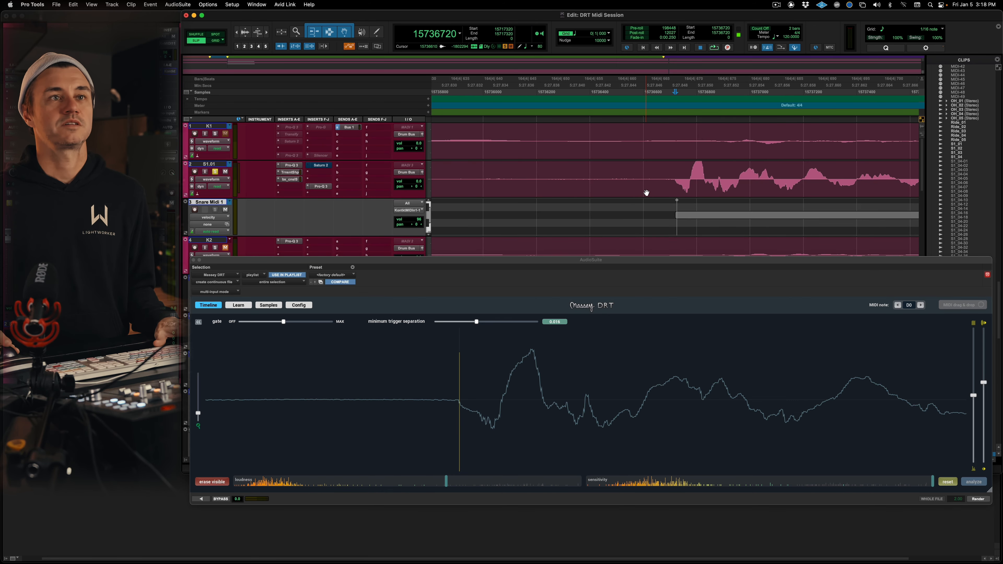
pyautogui.press('Tab')
pyautogui.press('Tab')
pyautogui.press('Tab')
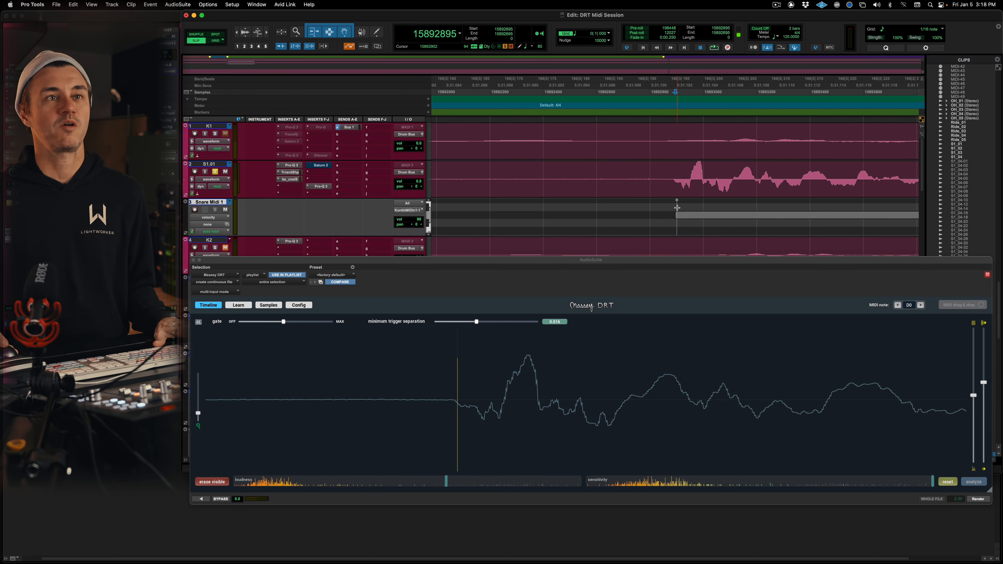
# - Check note starts from the end of bar 166 to bar 172 against the S1.01 transients with the waveforms enlarged
pyautogui.press('Tab')
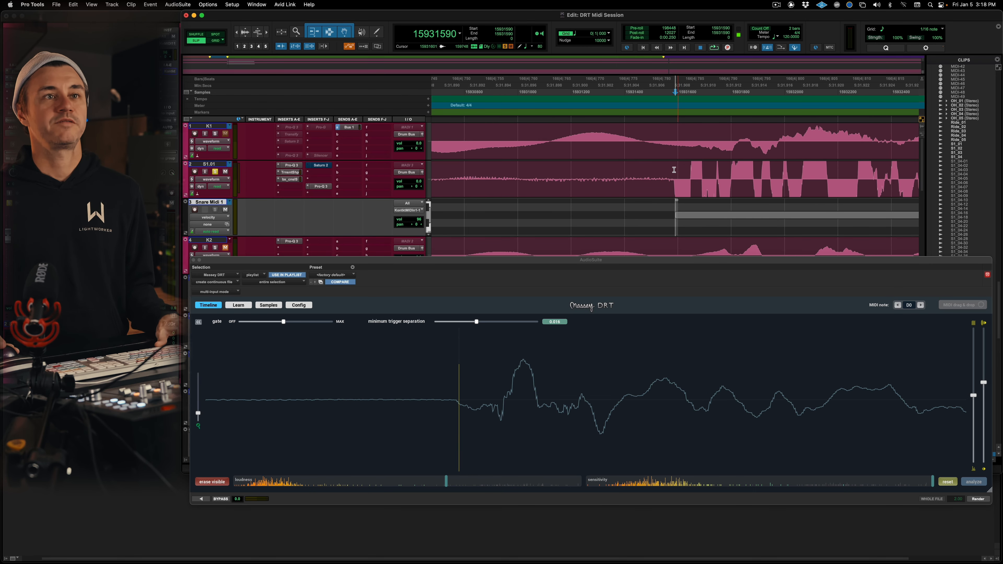
pyautogui.press('Tab')
pyautogui.press('Tab')
pyautogui.press('Tab')
pyautogui.press('Tab')
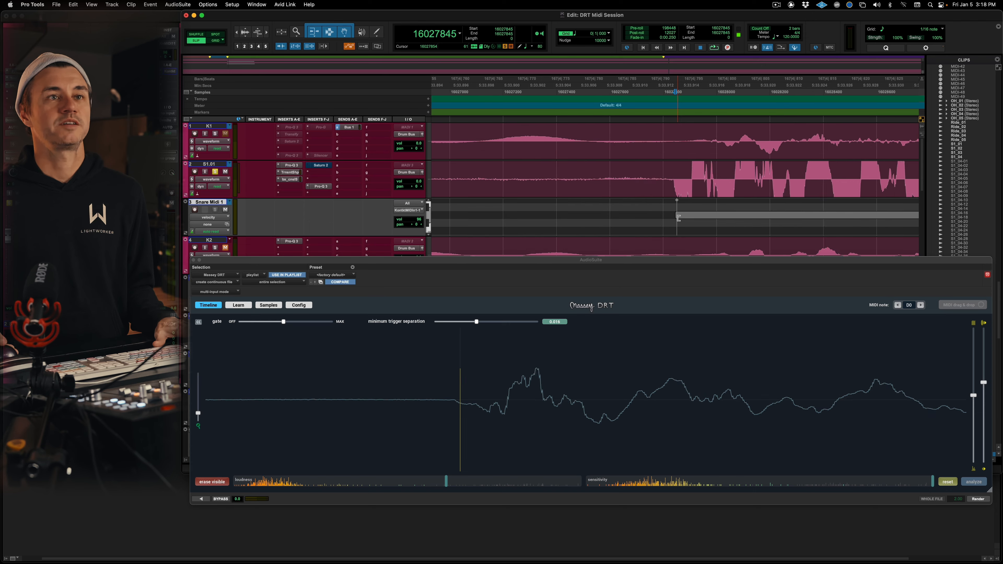
pyautogui.press('Tab')
pyautogui.press('Tab')
pyautogui.press('Tab')
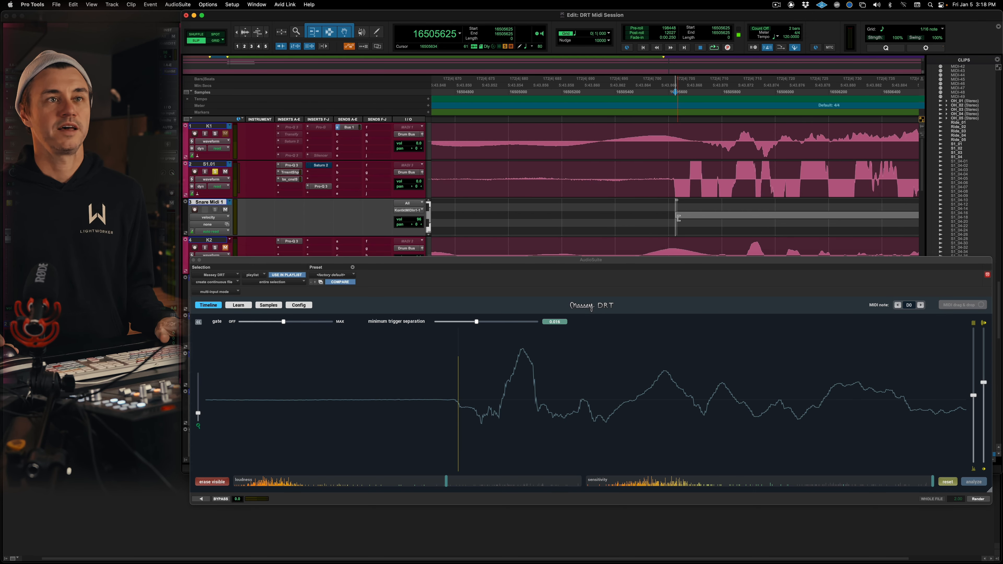
# - Inspect Snare Midi 1 note alignment between bars 175 and 201, viewing the bar 201 hit in a wider range
pyautogui.press('Tab')
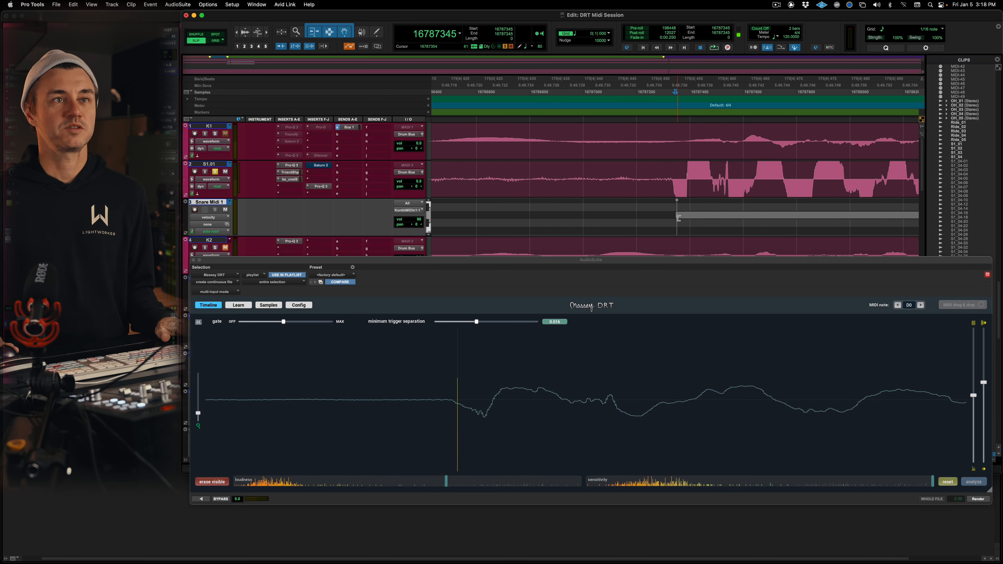
pyautogui.press('Tab')
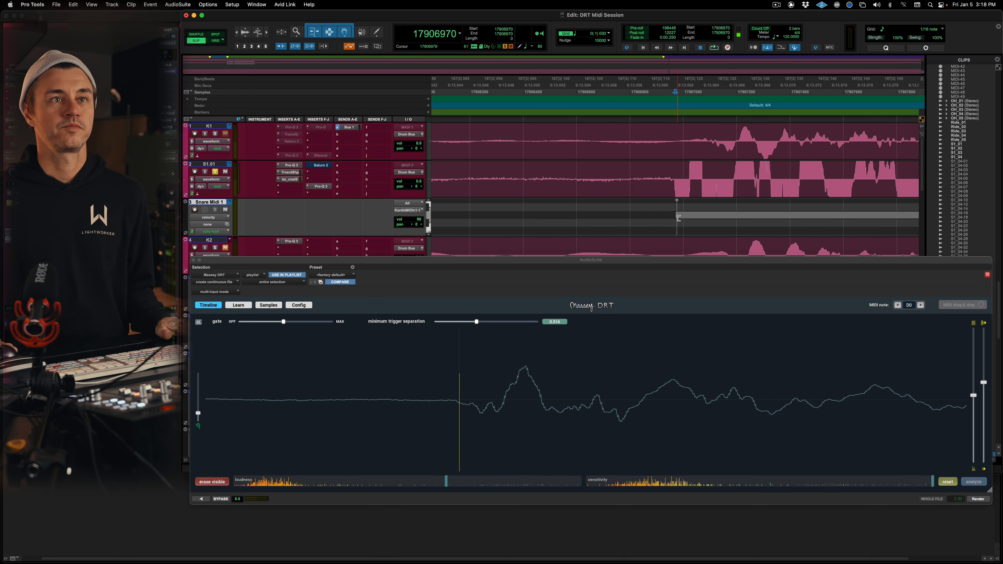
pyautogui.press('Tab')
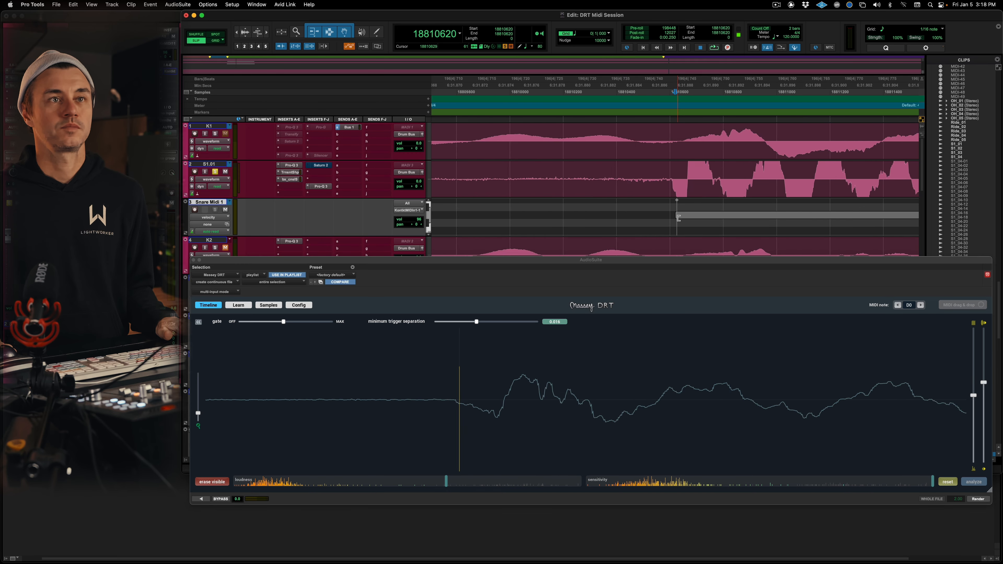
pyautogui.press('Tab')
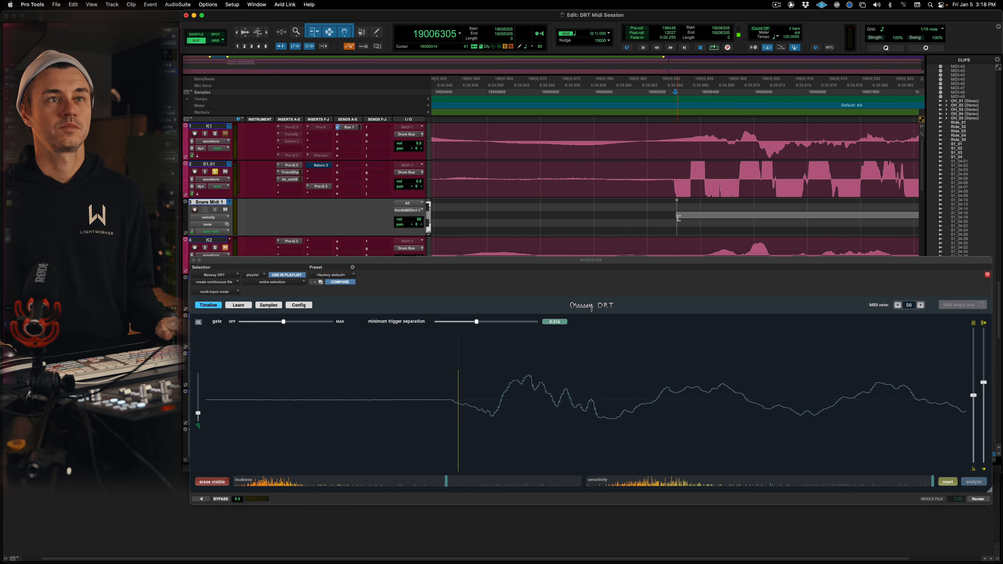
pyautogui.press('Tab')
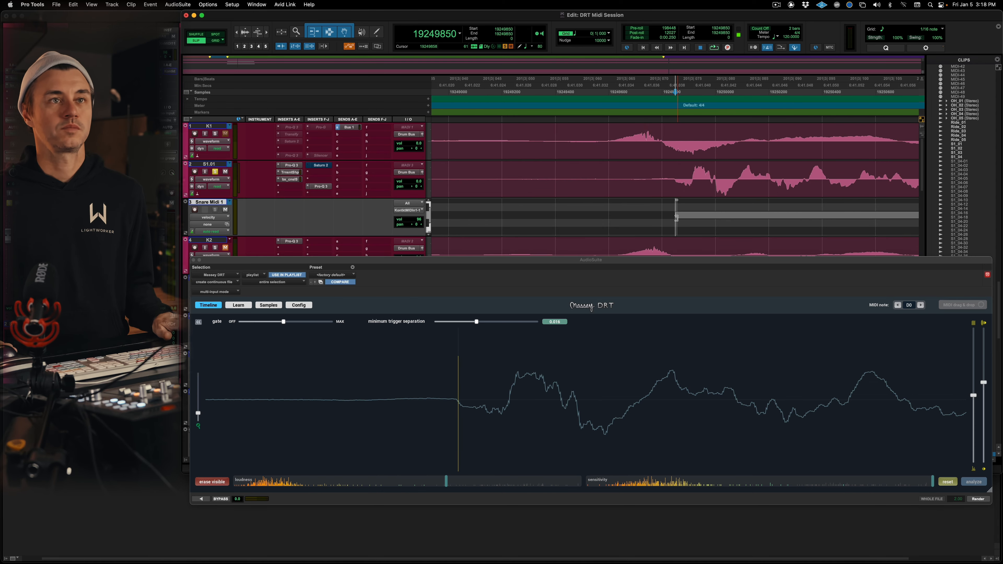
pyautogui.press('super+bracketleft')
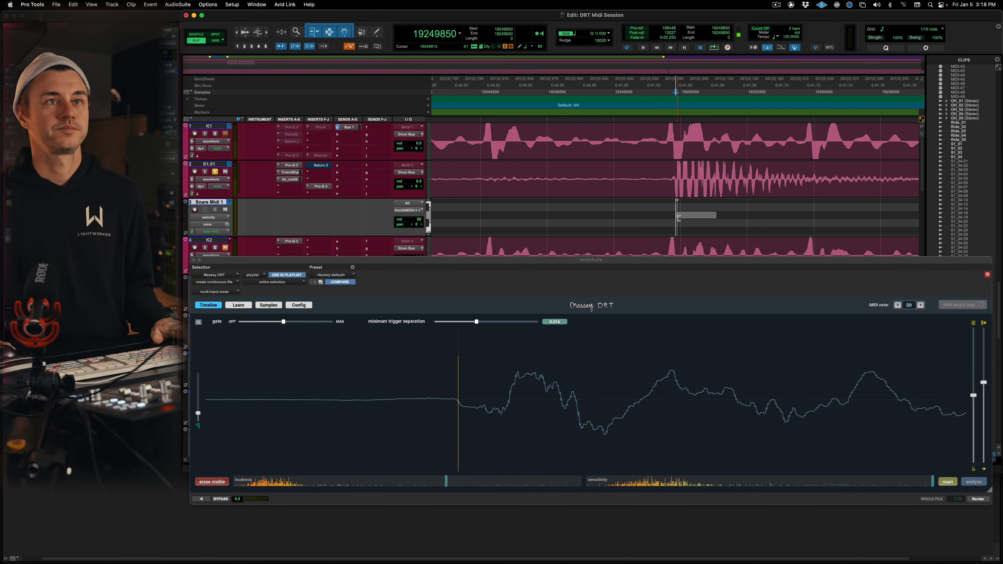